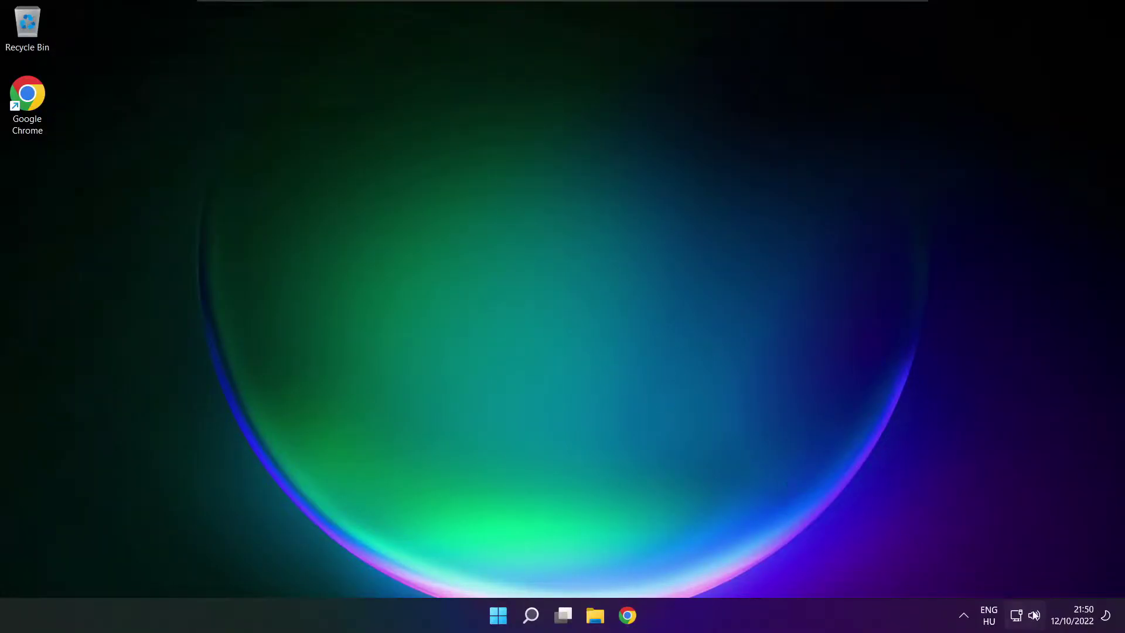
Step: Switch the sound output to Speakers (High Definition Audio Device) from the tray and dismiss the panel
{"action": "left_click", "coordinate": [1022, 615]}
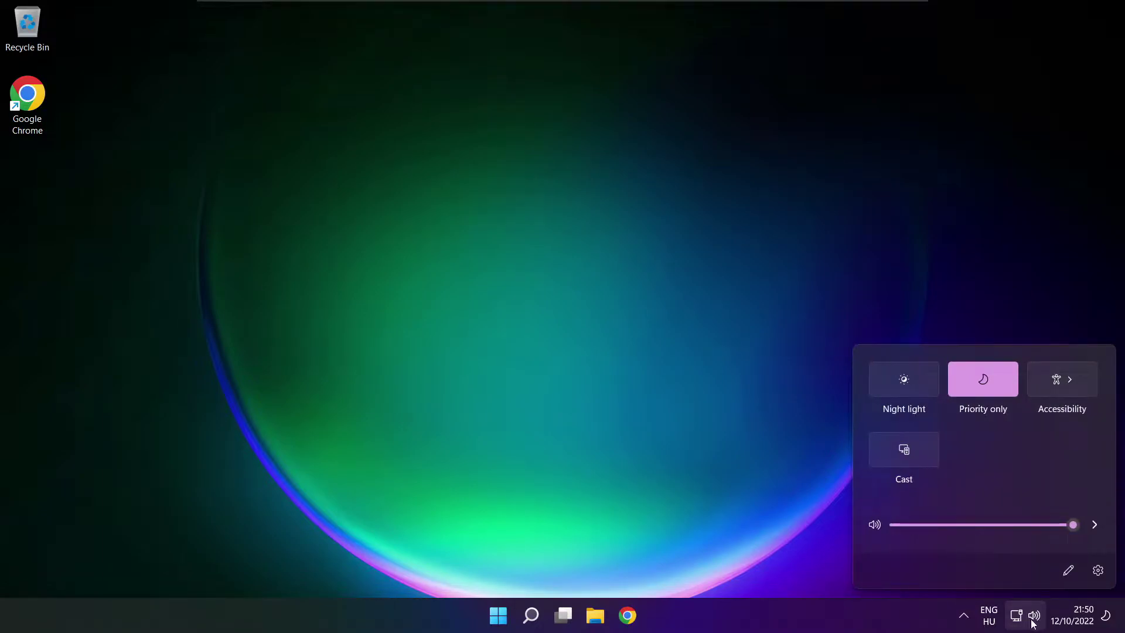
{"action": "left_click", "coordinate": [1095, 527]}
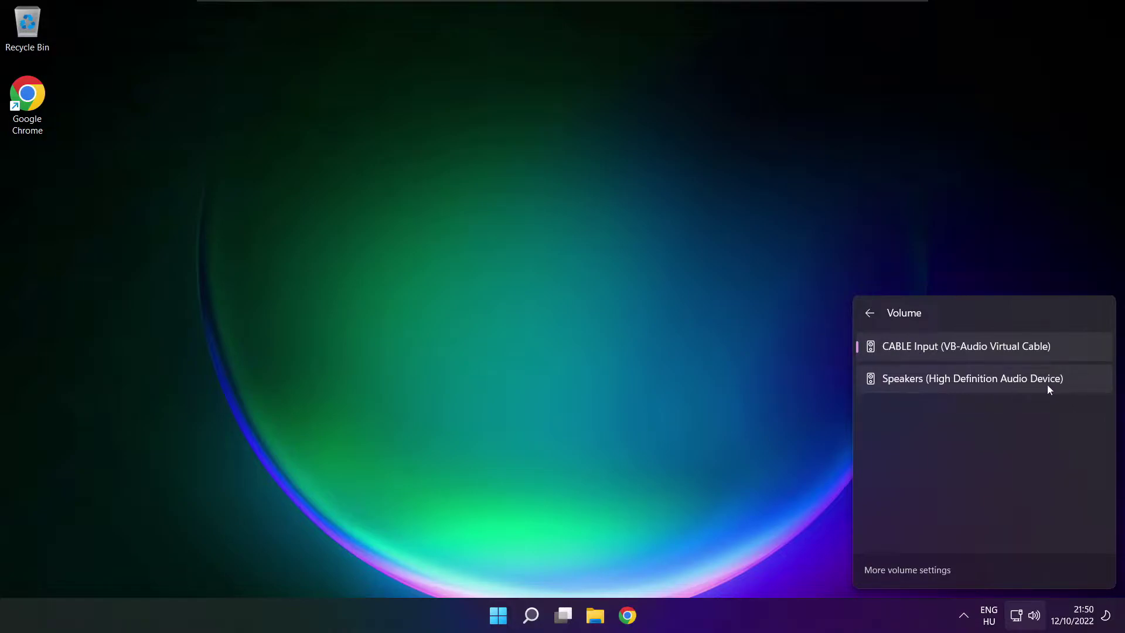
{"action": "left_click", "coordinate": [1073, 384]}
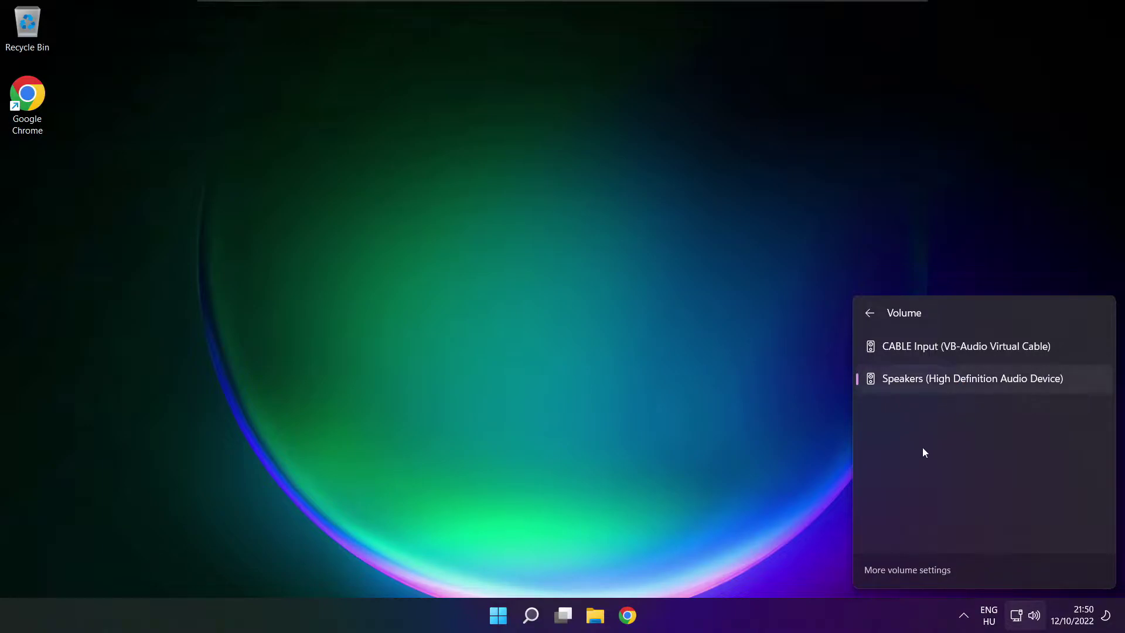
{"action": "left_click", "coordinate": [594, 340]}
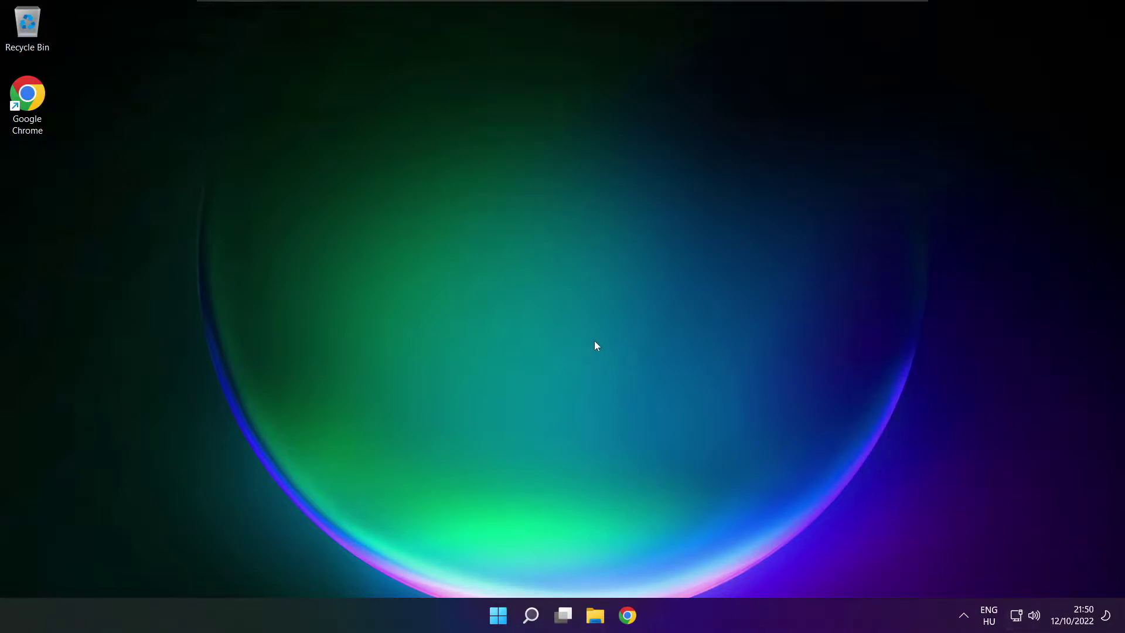
{"action": "left_click", "coordinate": [497, 615]}
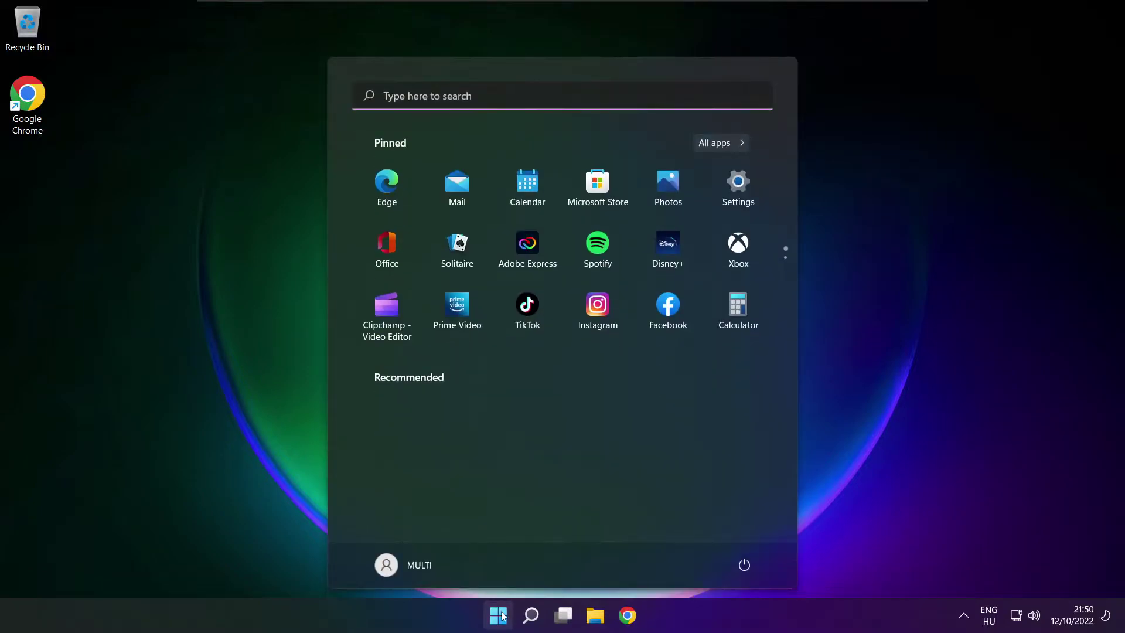
{"action": "left_click", "coordinate": [745, 564]}
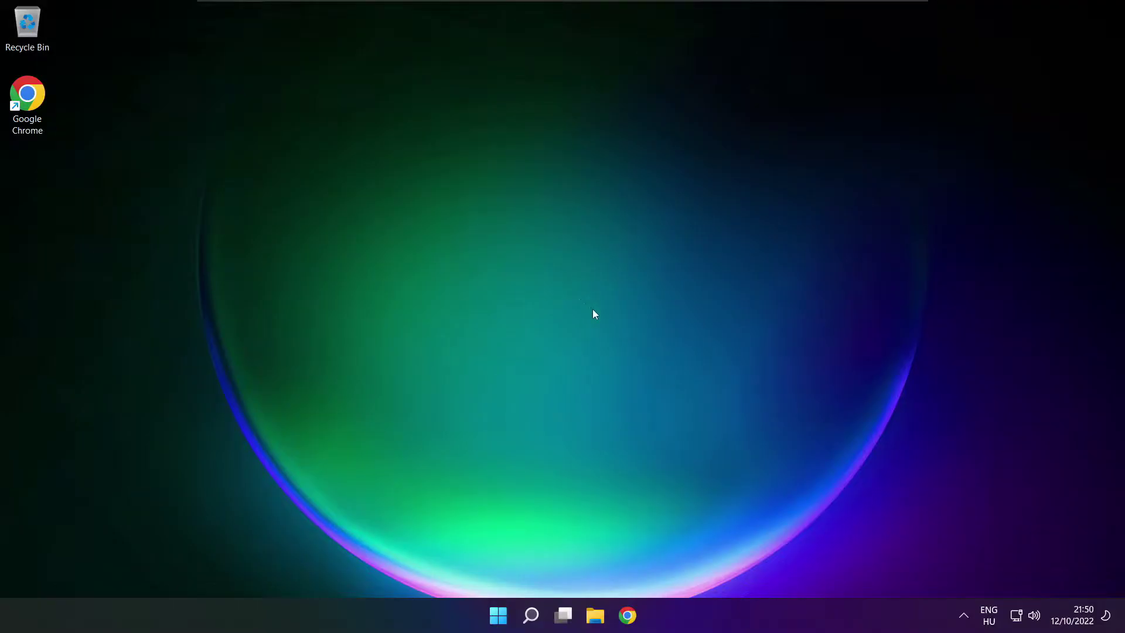
Step: Reach the Settings Sound page via More volume settings in the tray volume panel
{"action": "left_click", "coordinate": [1034, 616]}
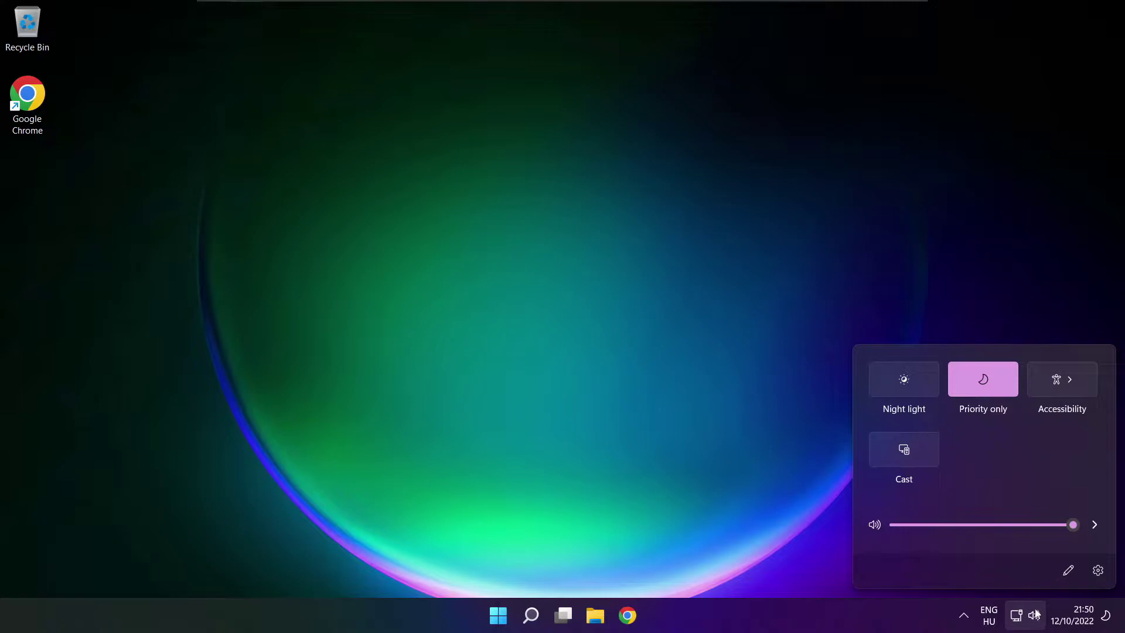
{"action": "left_click", "coordinate": [1096, 526]}
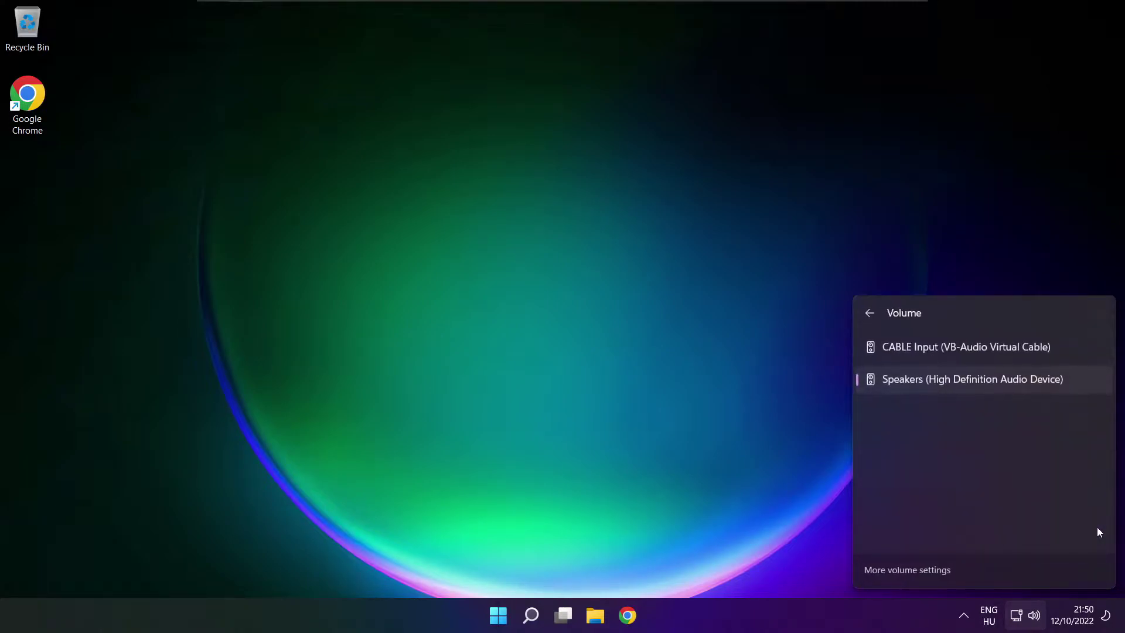
{"action": "left_click", "coordinate": [907, 570]}
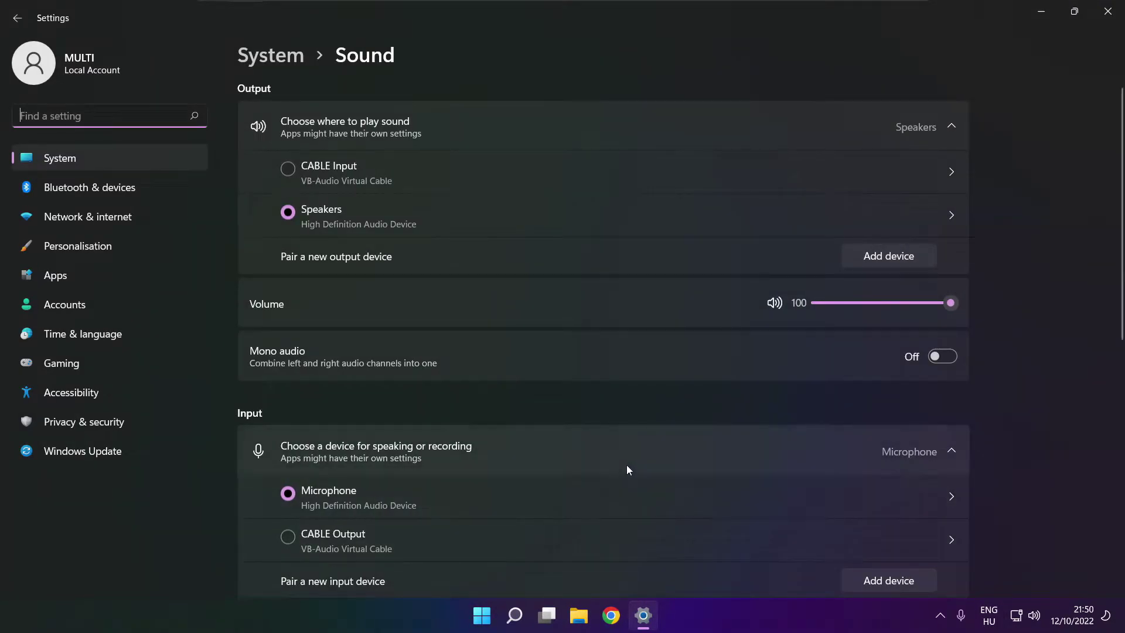
Step: Keep Speakers as output at volume 100 and bring up the classic Sound control panel
{"action": "left_click", "coordinate": [301, 214]}
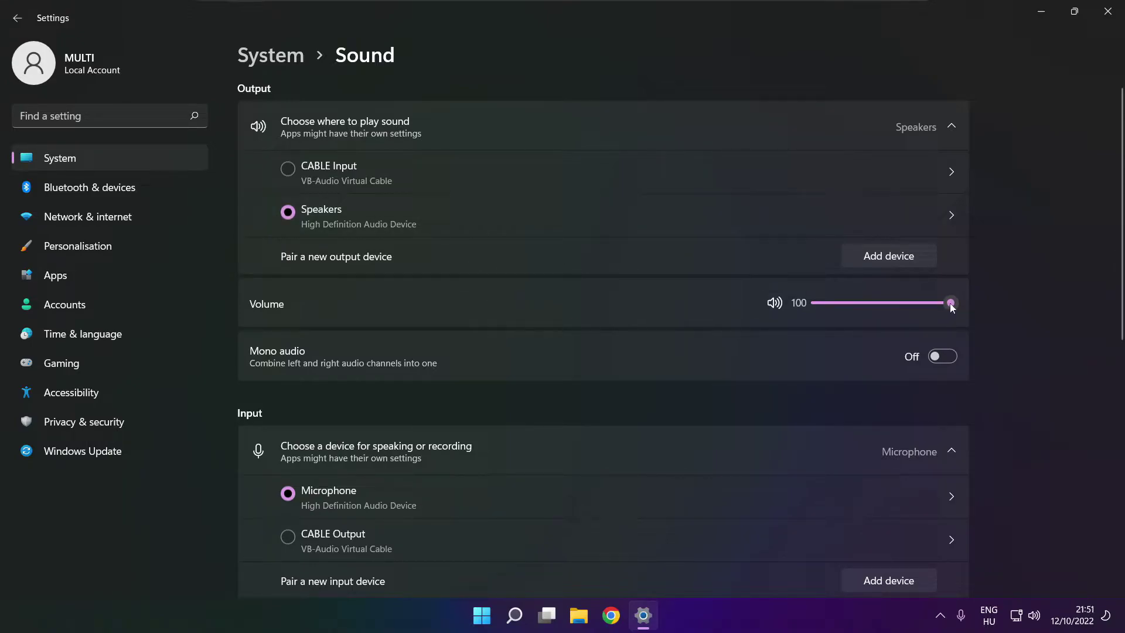
{"action": "left_click_drag", "start_coordinate": [950, 302], "coordinate": [968, 304]}
{"action": "left_click_drag", "start_coordinate": [1121, 297], "coordinate": [1117, 489]}
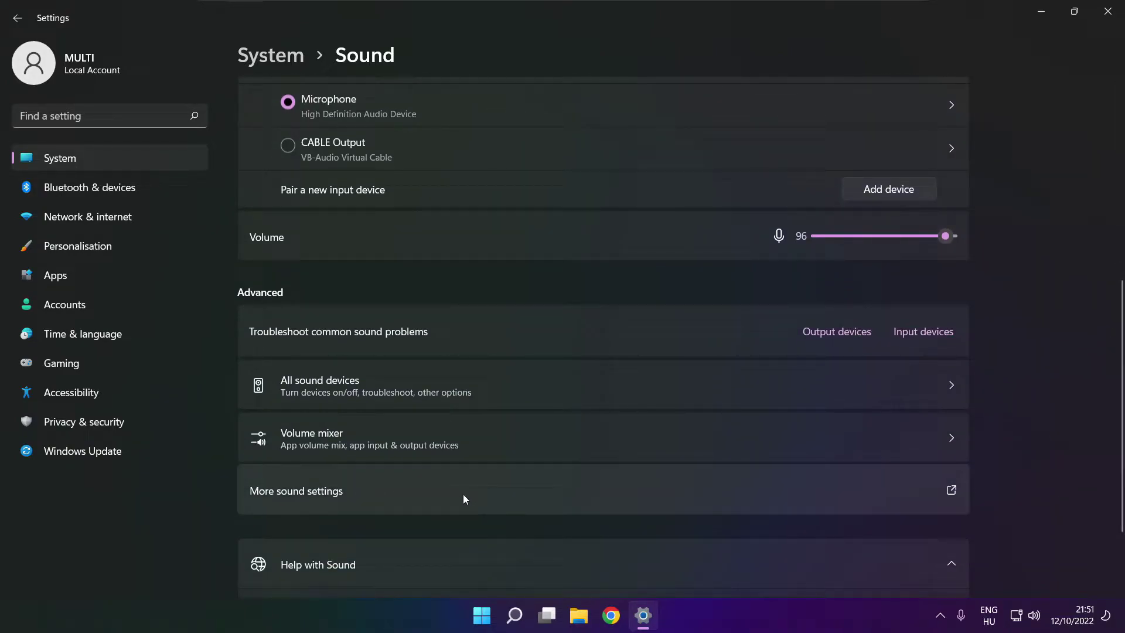
{"action": "left_click", "coordinate": [463, 499]}
Step: Disable CABLE Input on the Playback tab so Speakers becomes default, then bring up Speakers' options
{"action": "left_click", "coordinate": [546, 257]}
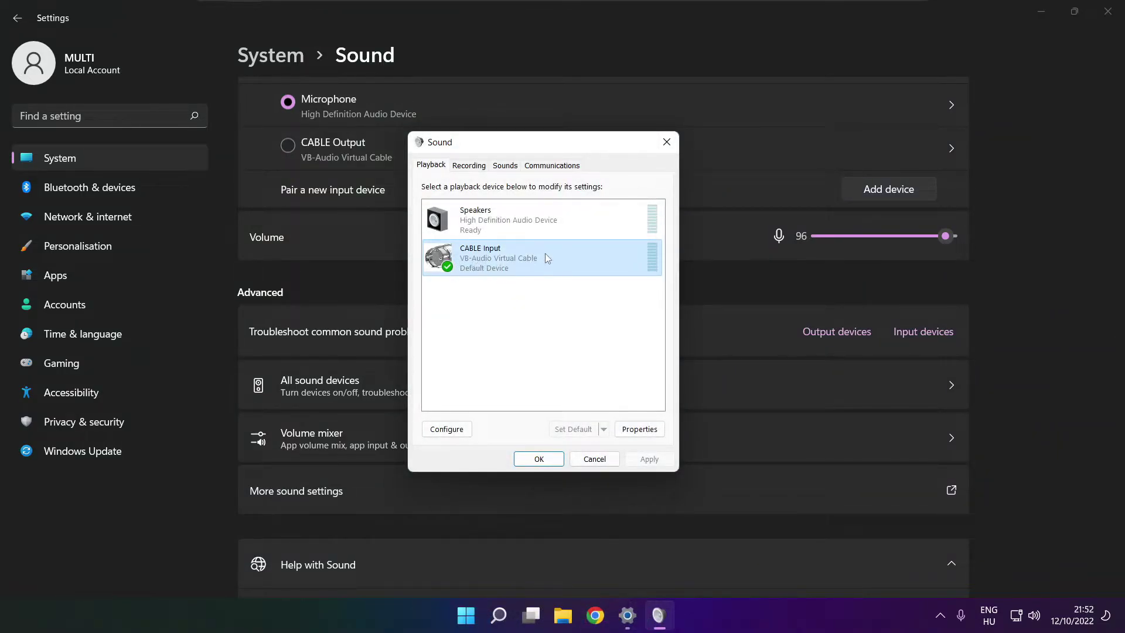
{"action": "right_click", "coordinate": [596, 256]}
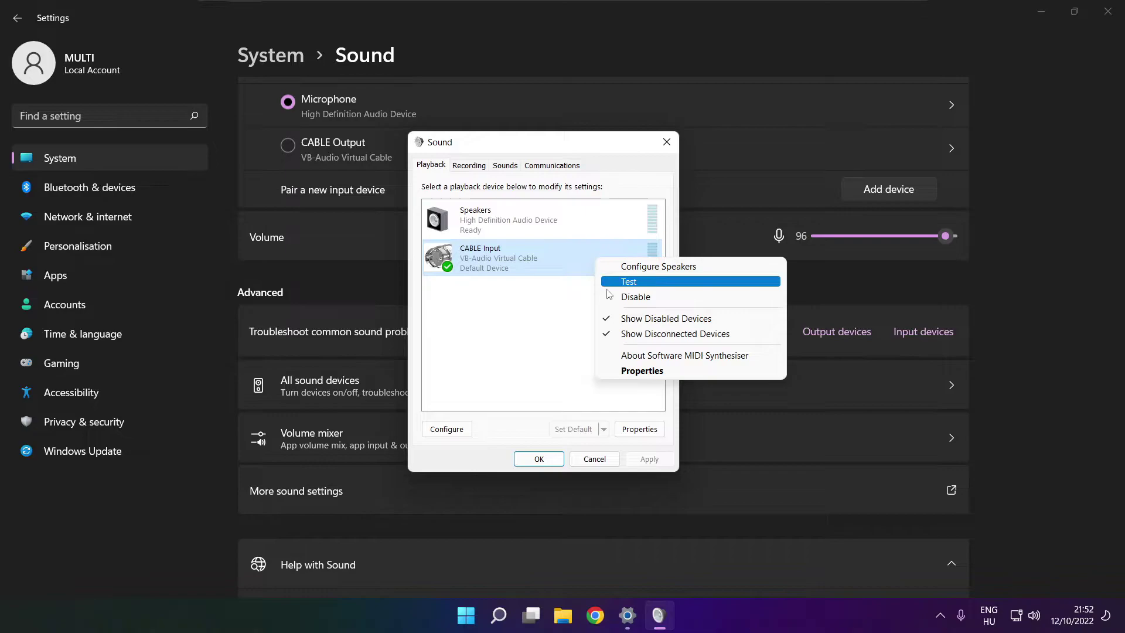
{"action": "left_click", "coordinate": [652, 298]}
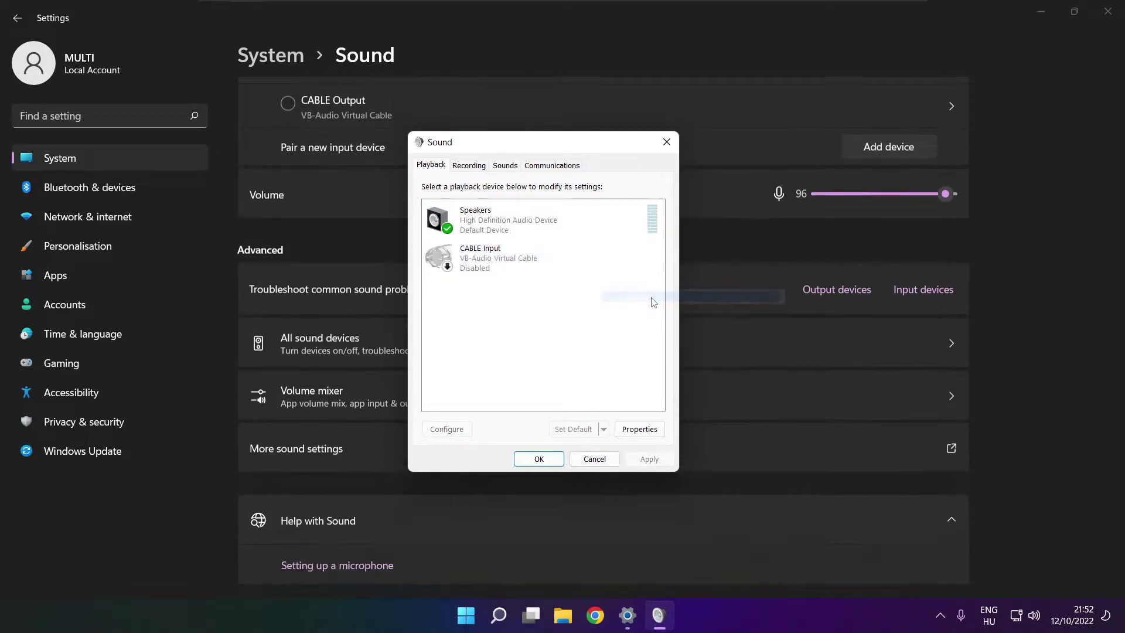
{"action": "left_click", "coordinate": [502, 218]}
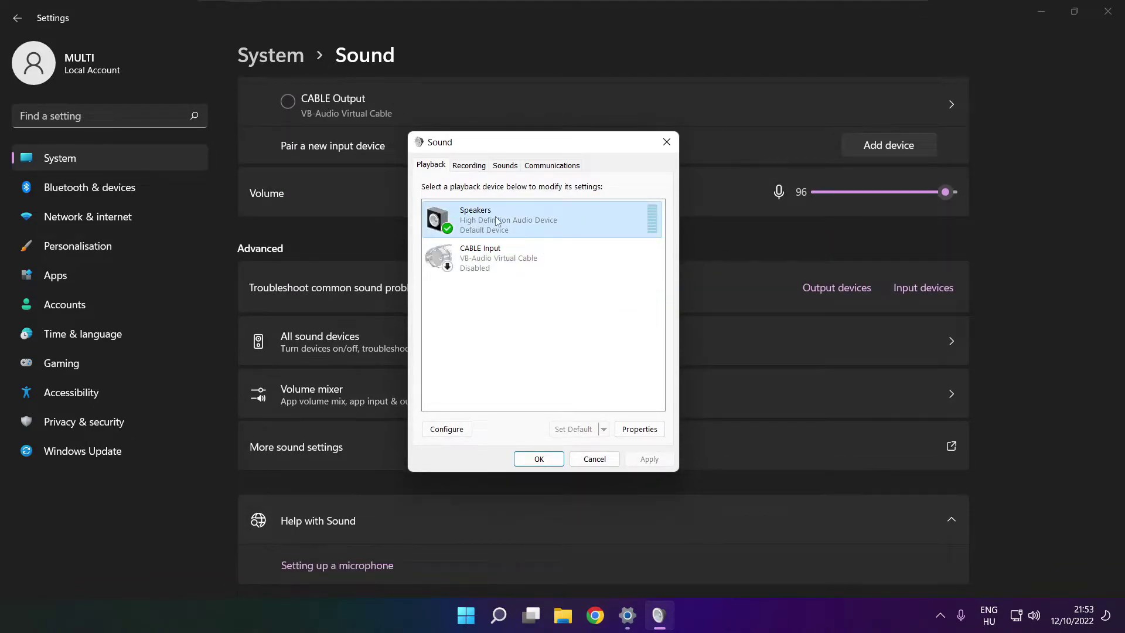
{"action": "right_click", "coordinate": [546, 224]}
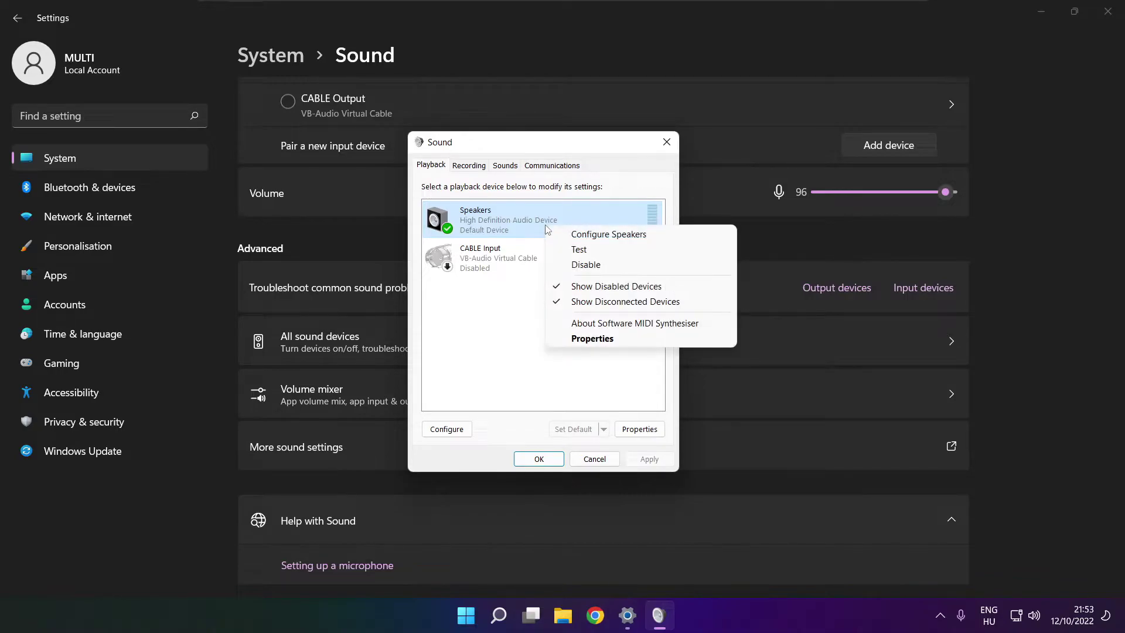
Step: Run Configure Speakers choosing 7.1 Surround, keep all optional speakers, and finish the wizard
{"action": "left_click", "coordinate": [620, 238]}
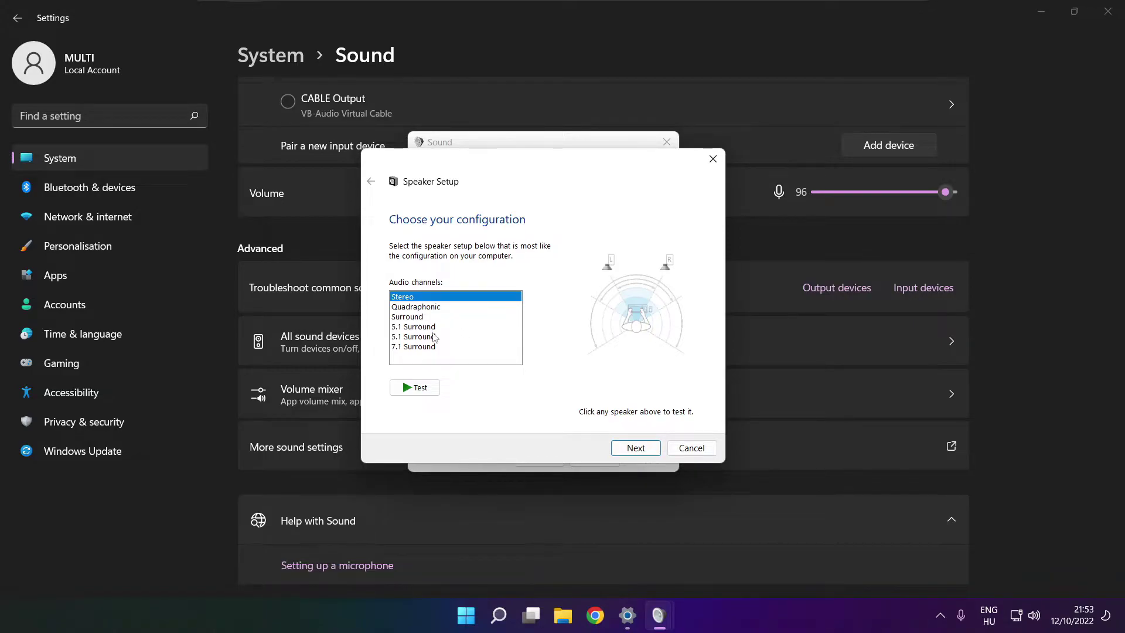
{"action": "left_click", "coordinate": [419, 347]}
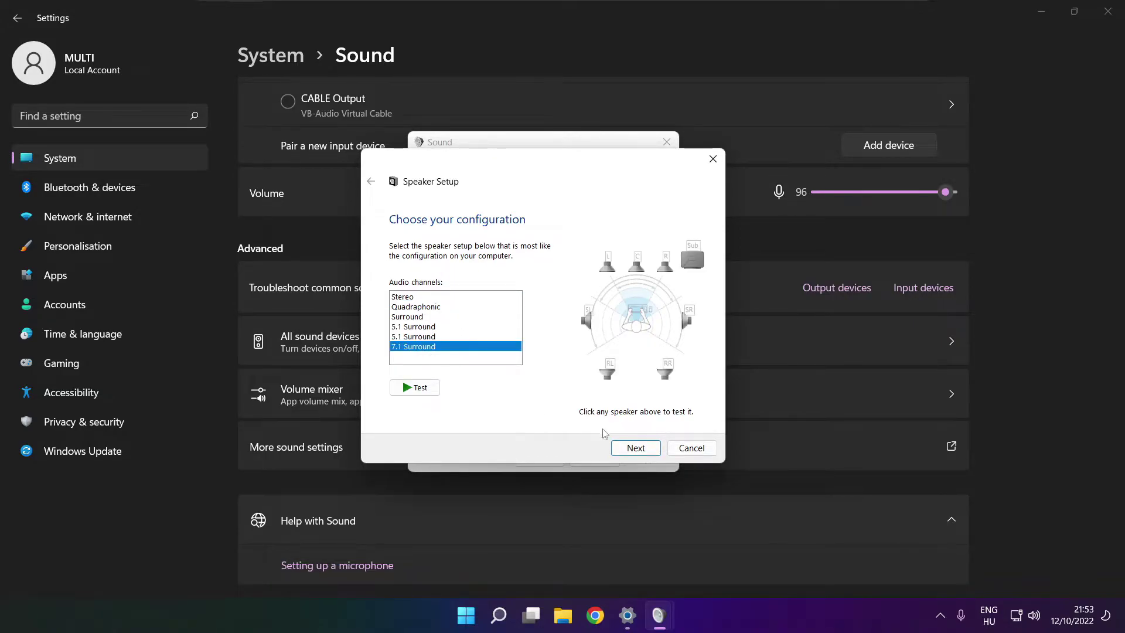
{"action": "left_click", "coordinate": [636, 448]}
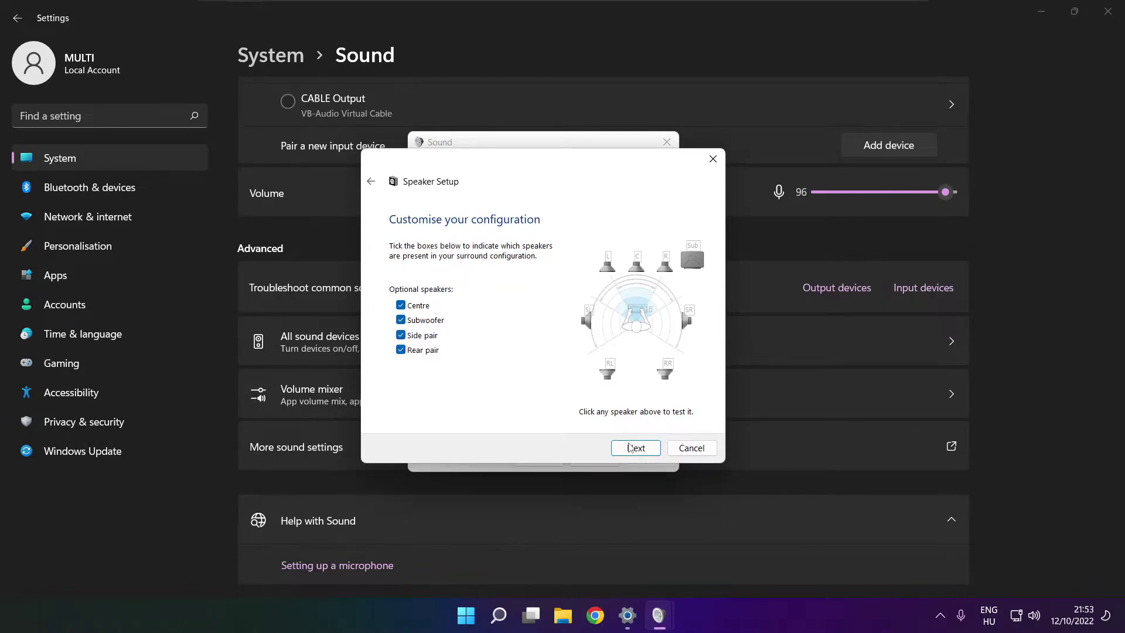
{"action": "left_click", "coordinate": [636, 448]}
{"action": "left_click", "coordinate": [633, 448]}
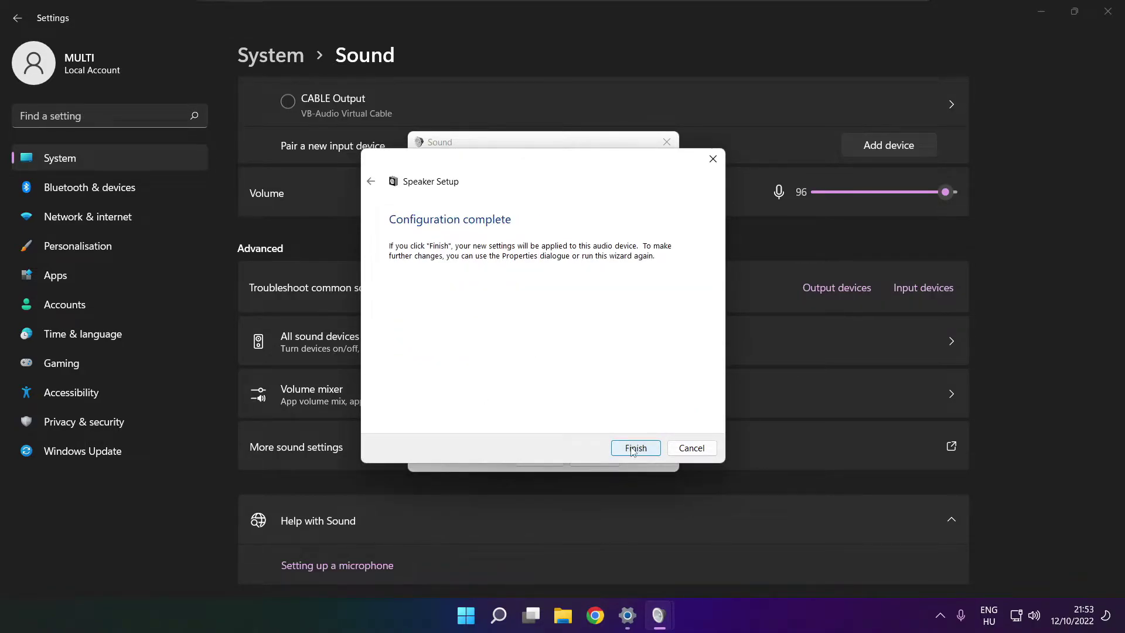
{"action": "left_click", "coordinate": [633, 450]}
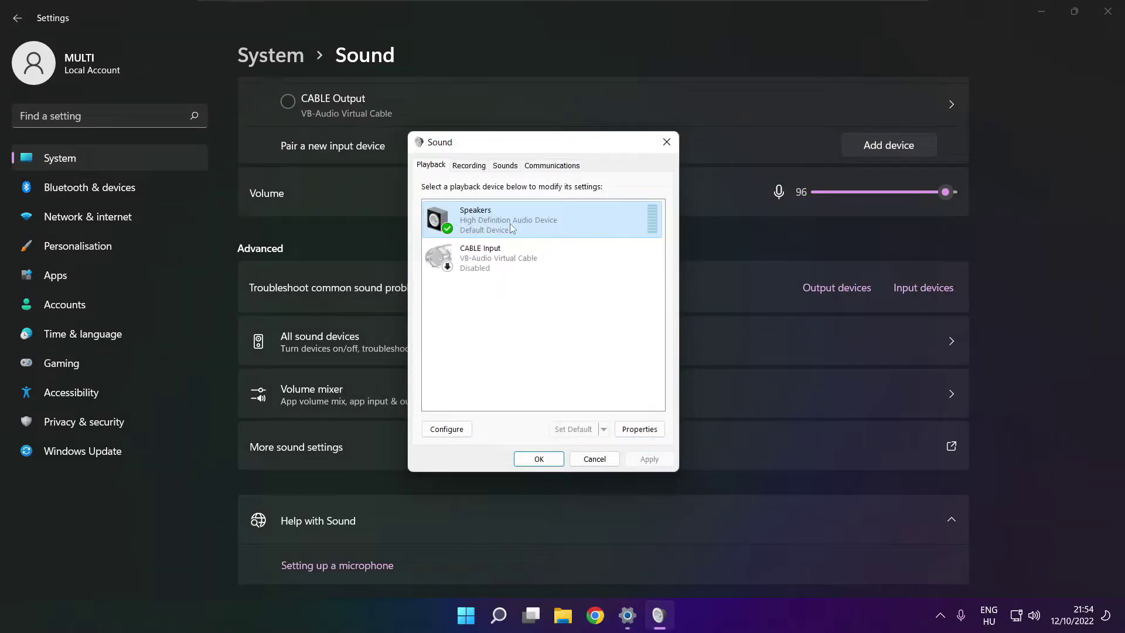
Step: In Speakers Properties, tick Disable all enhancements on the Enhancements tab and apply
{"action": "left_click", "coordinate": [639, 429]}
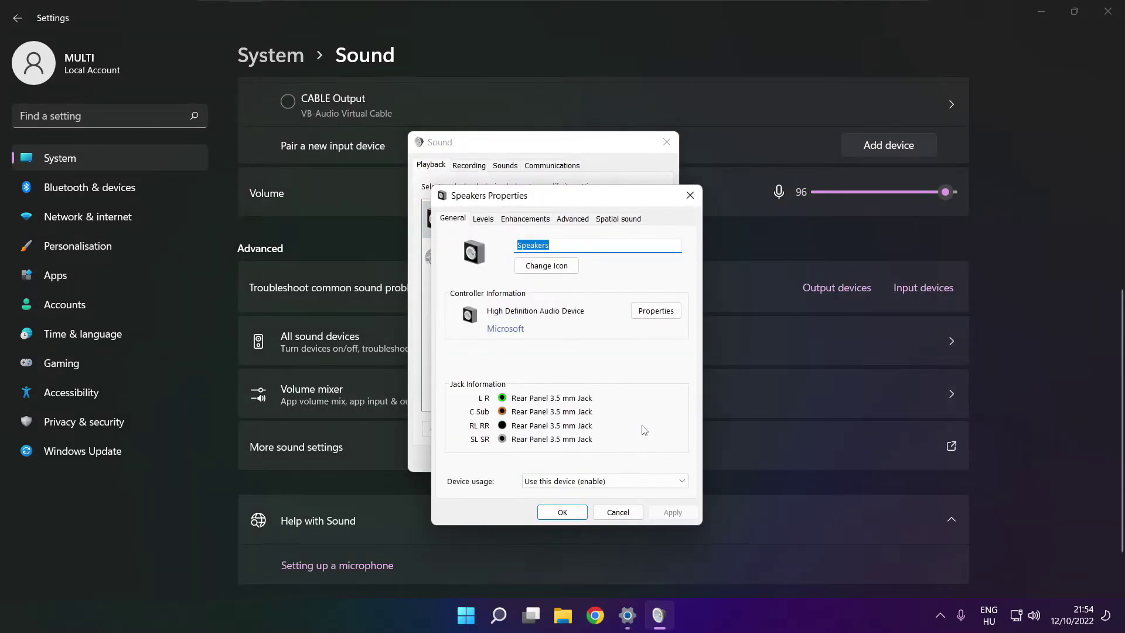
{"action": "left_click_drag", "start_coordinate": [527, 197], "coordinate": [506, 162]}
{"action": "left_click", "coordinate": [466, 184]}
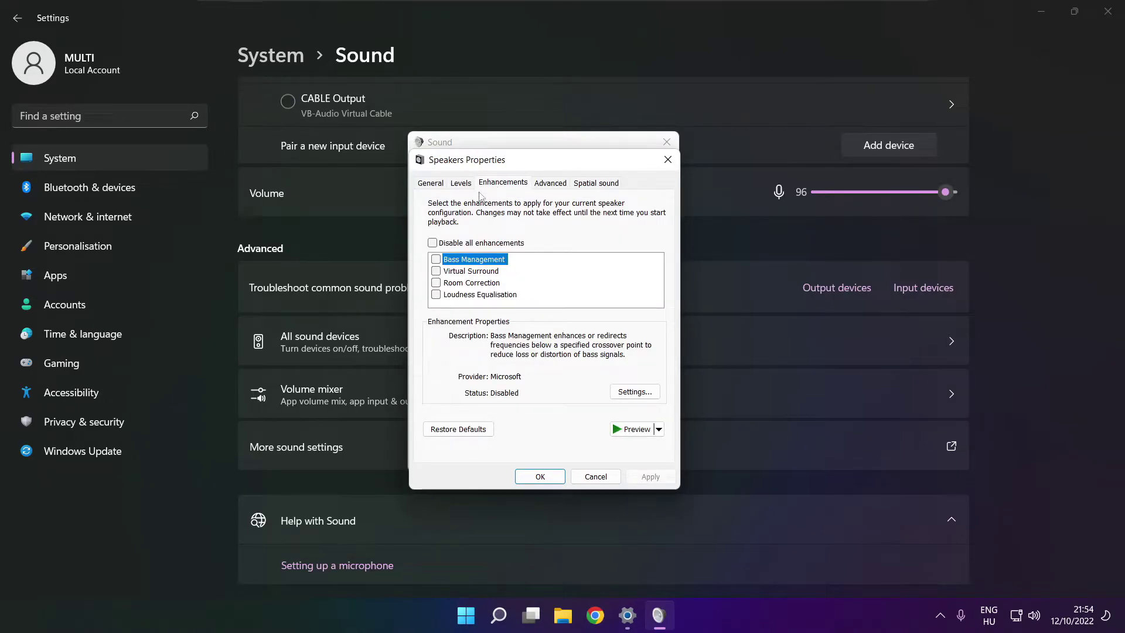
{"action": "left_click", "coordinate": [433, 243]}
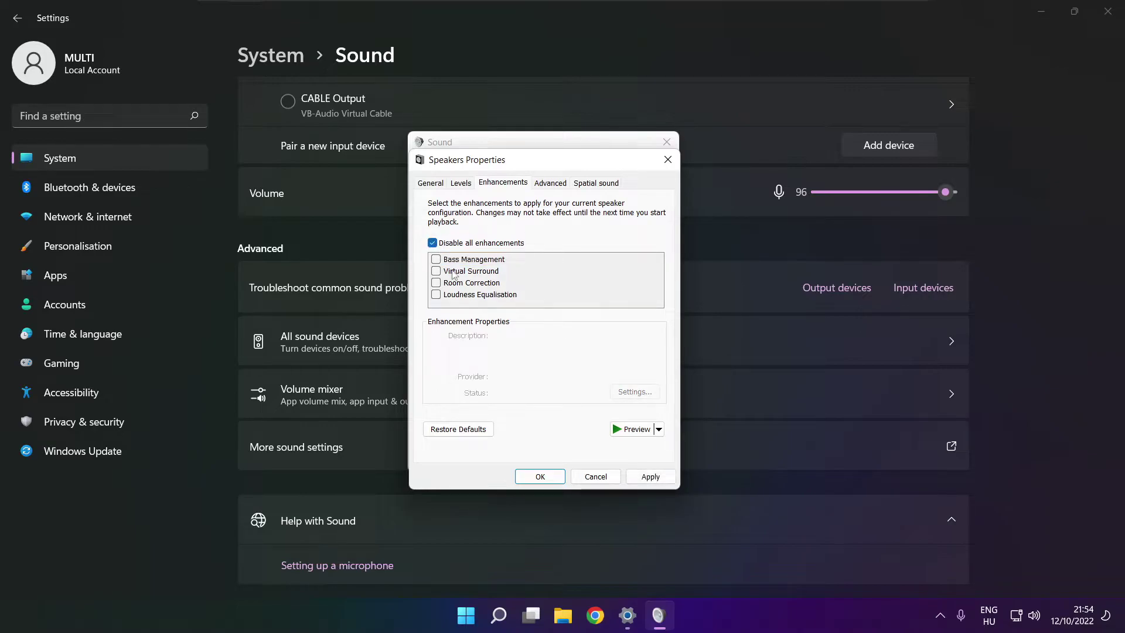
{"action": "left_click", "coordinate": [651, 476]}
Step: On the Advanced tab choose 16 bit, 48000 Hz (DVD Quality) as the default format
{"action": "left_click", "coordinate": [551, 183]}
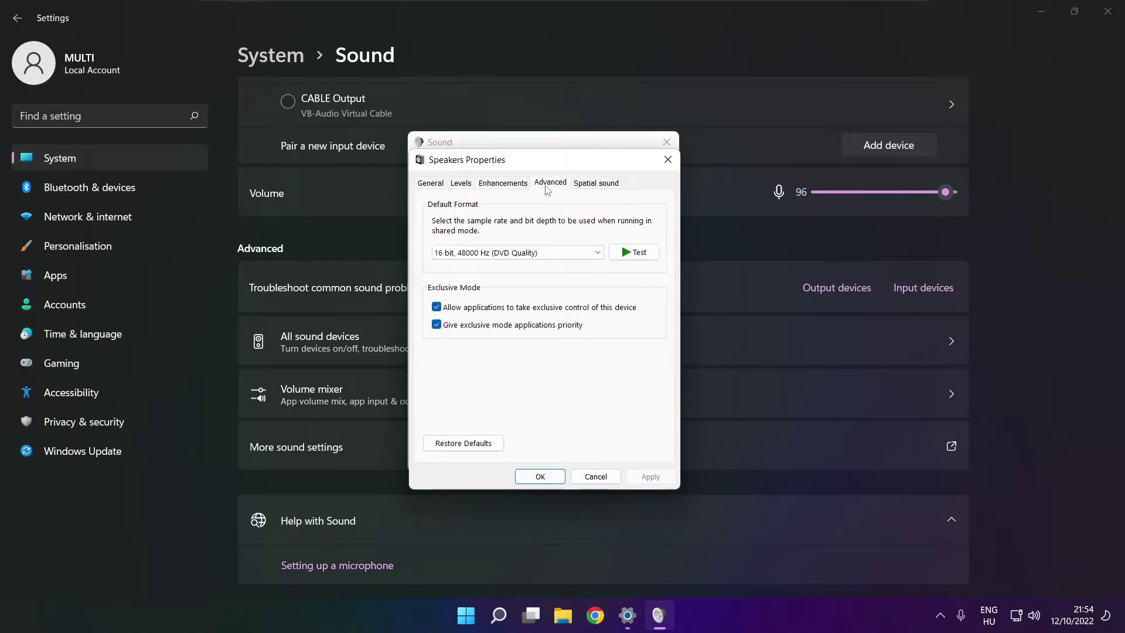
{"action": "left_click", "coordinate": [599, 255]}
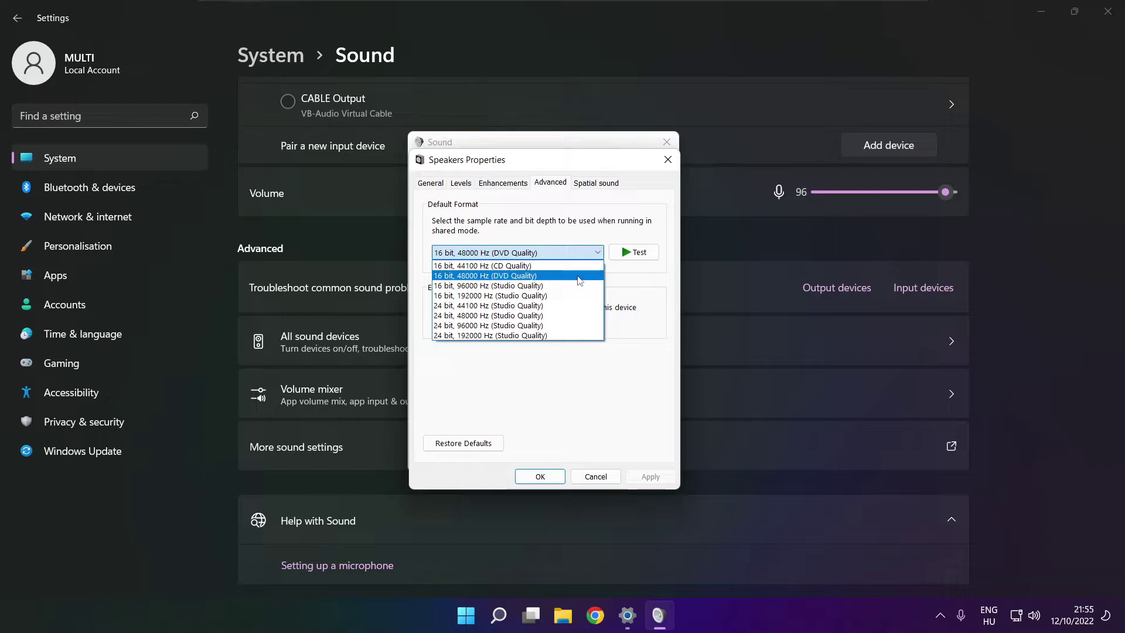
{"action": "left_click", "coordinate": [578, 277]}
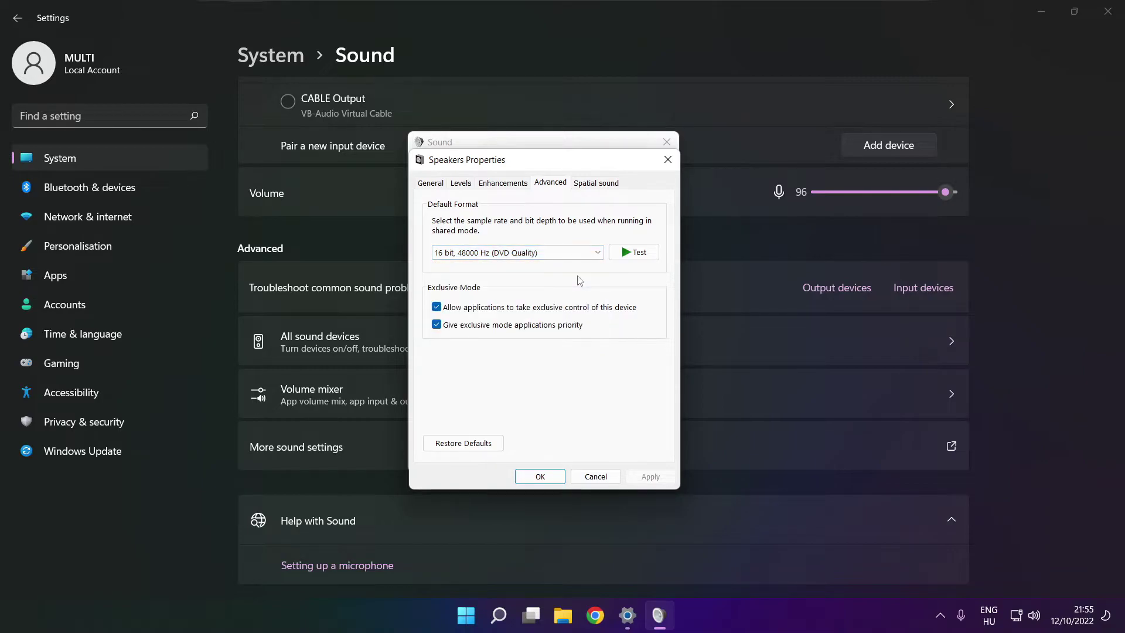
Step: Confirm the Sound dialogs, close Settings, and reach the Start menu power options to restart
{"action": "left_click", "coordinate": [540, 476]}
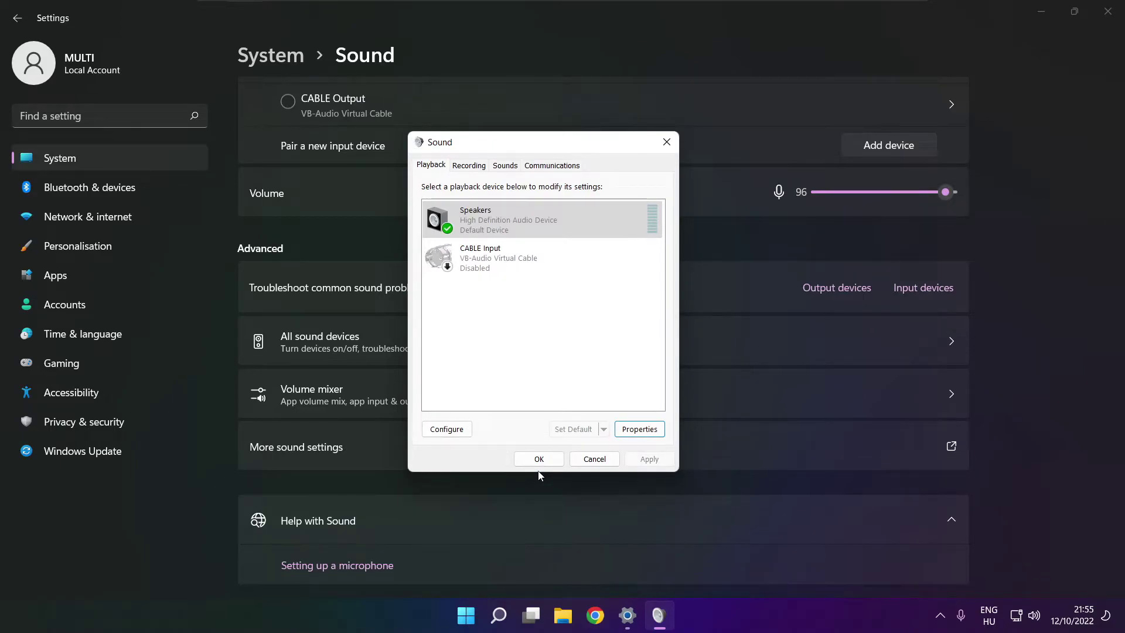
{"action": "left_click", "coordinate": [539, 460]}
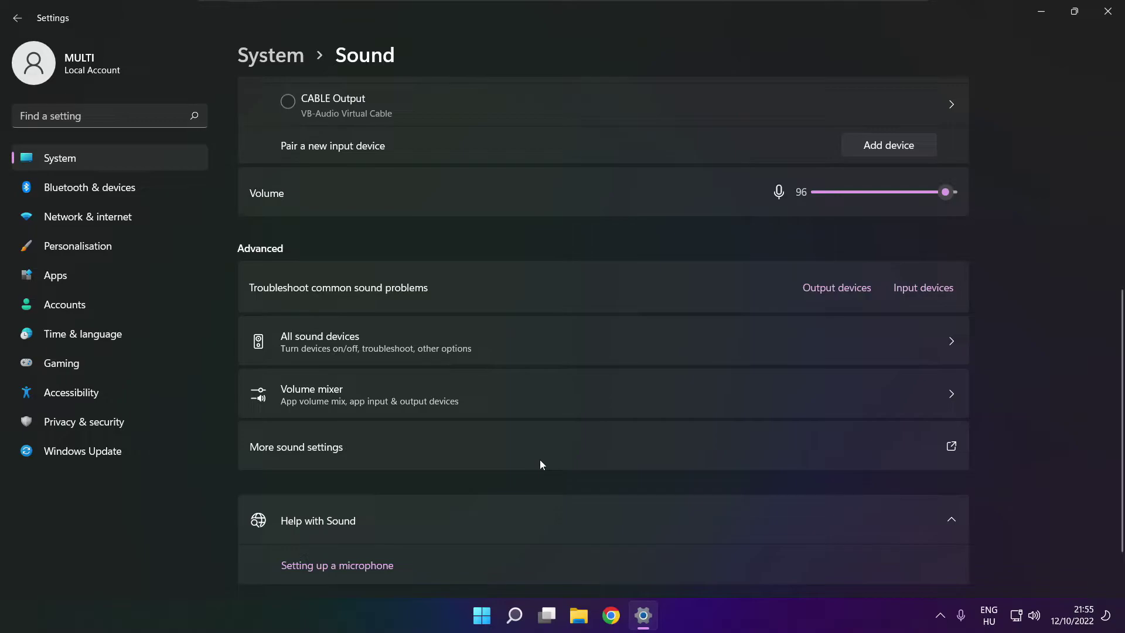
{"action": "left_click", "coordinate": [1108, 11]}
{"action": "left_click", "coordinate": [482, 615]}
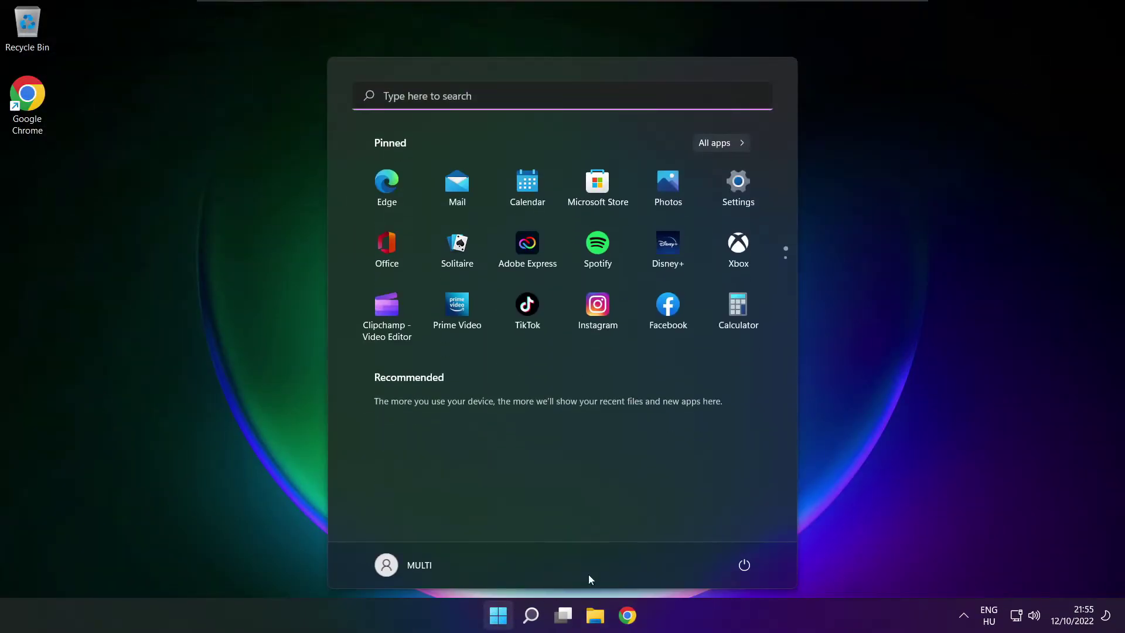
{"action": "left_click", "coordinate": [744, 564]}
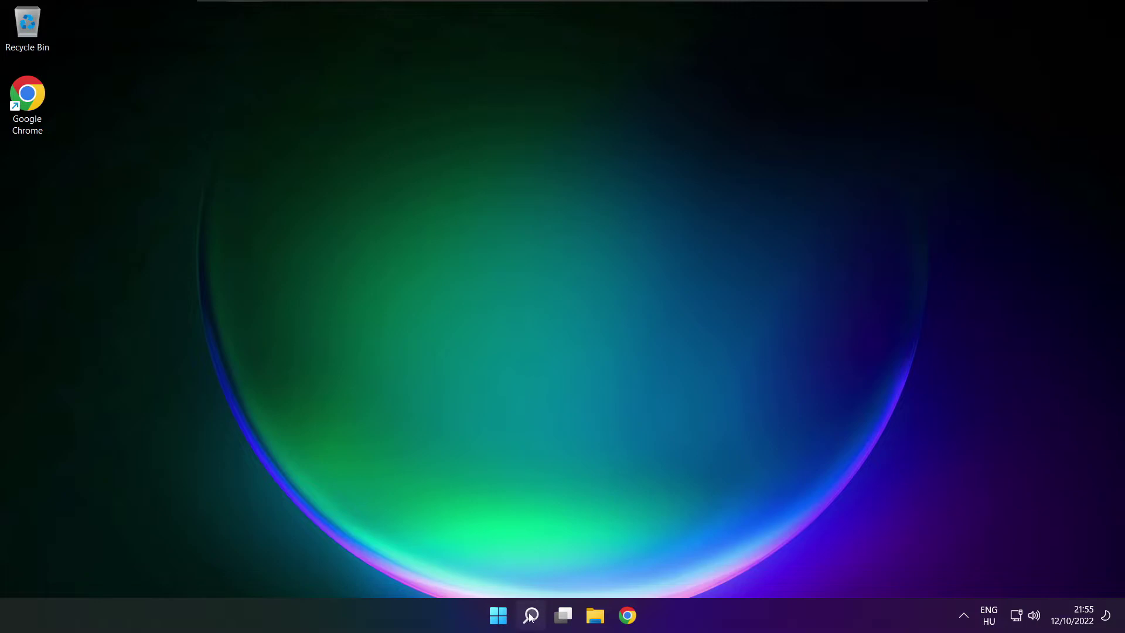
Step: Search for 'device manager', launch it, and move its window toward the centre
{"action": "left_click", "coordinate": [530, 615]}
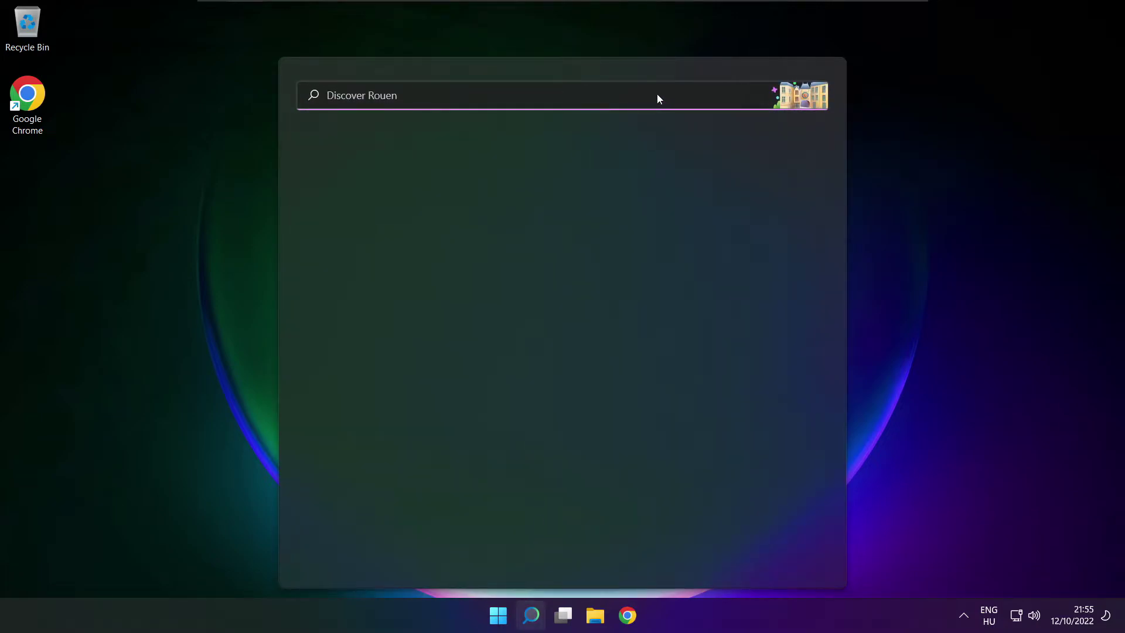
{"action": "type", "text": "dev"}
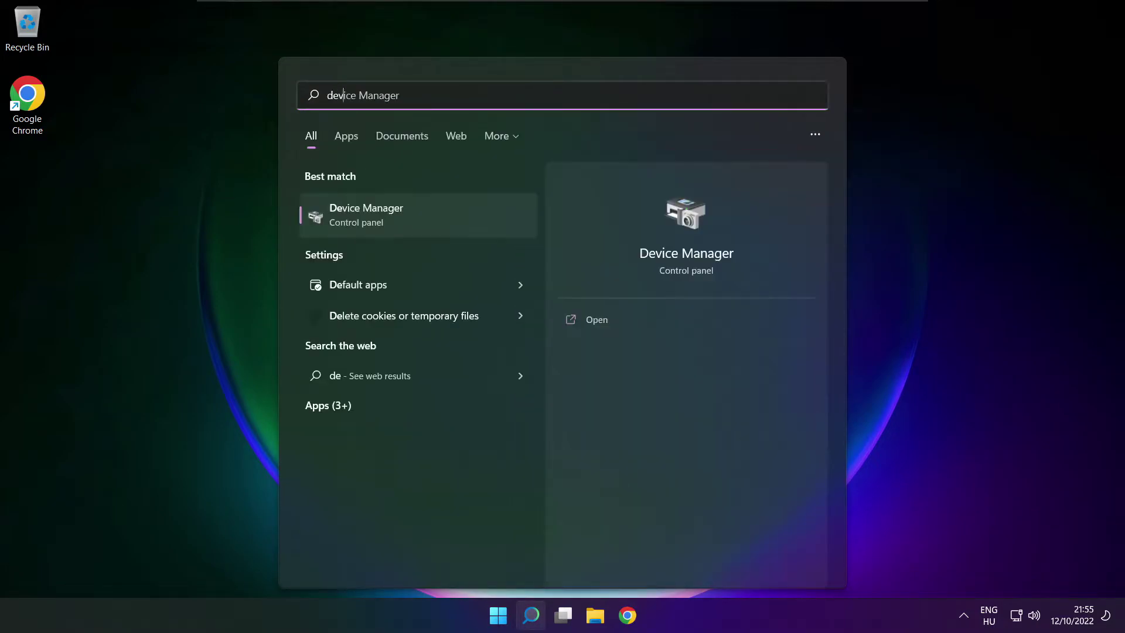
{"action": "type", "text": "ice manager"}
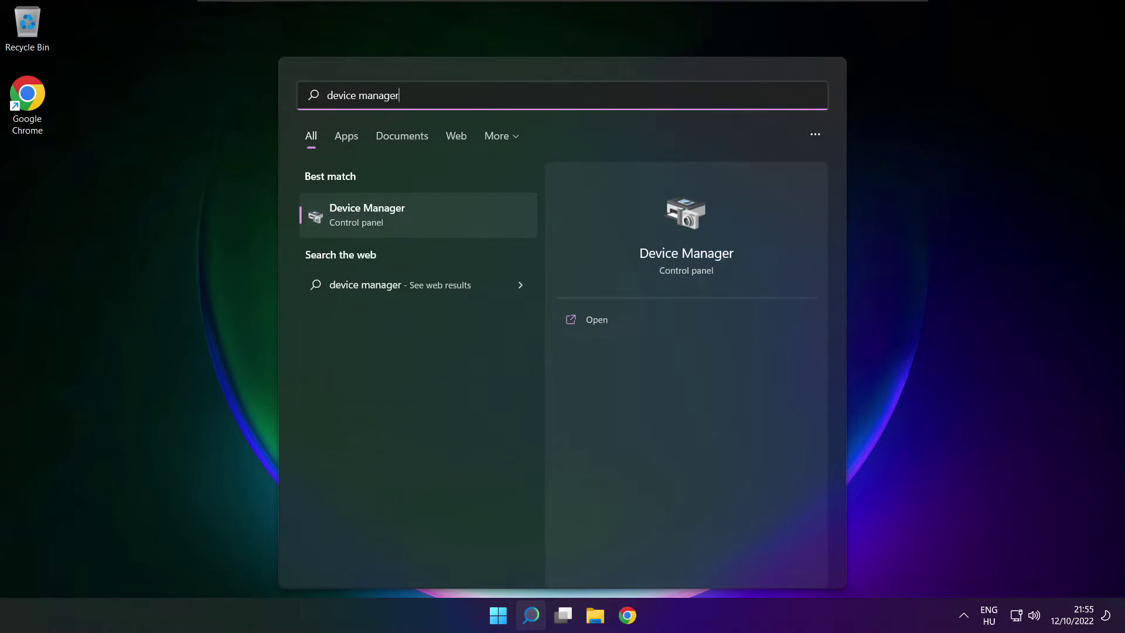
{"action": "left_click", "coordinate": [433, 213]}
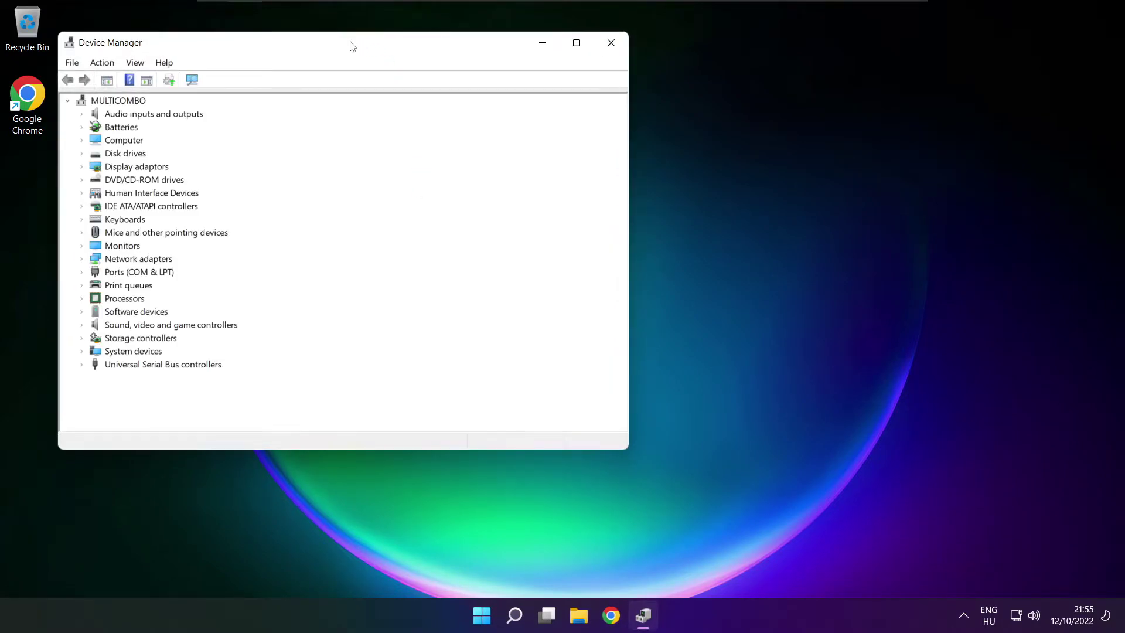
{"action": "left_click_drag", "start_coordinate": [352, 42], "coordinate": [589, 106]}
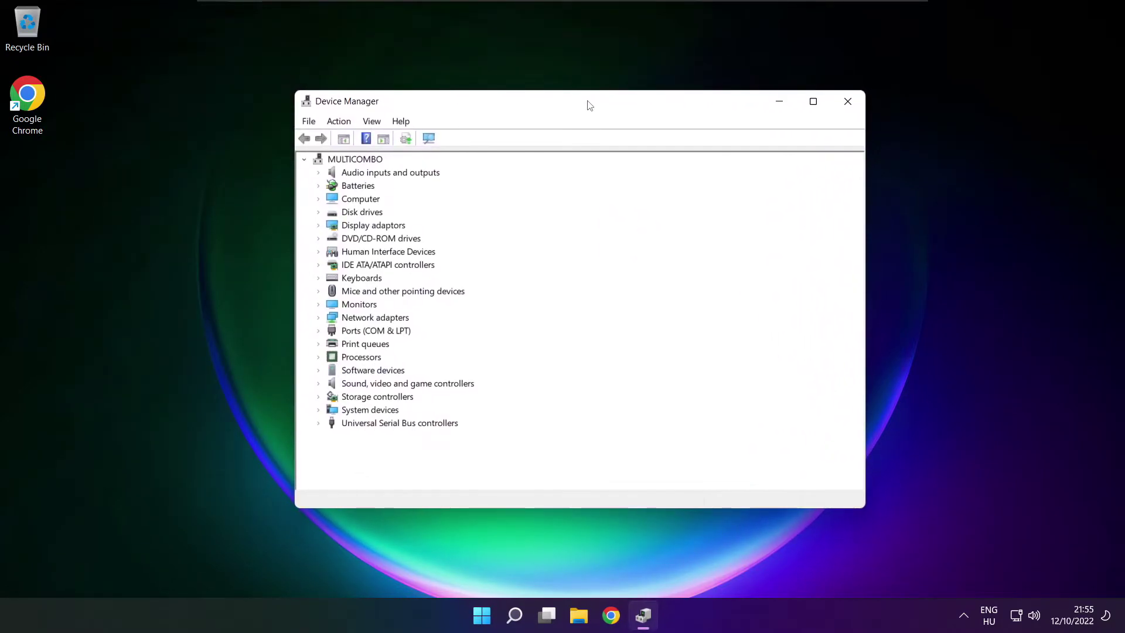
Step: Expand Sound, video and game controllers and bring up the context menu for High Definition Audio Device
{"action": "left_click", "coordinate": [331, 385]}
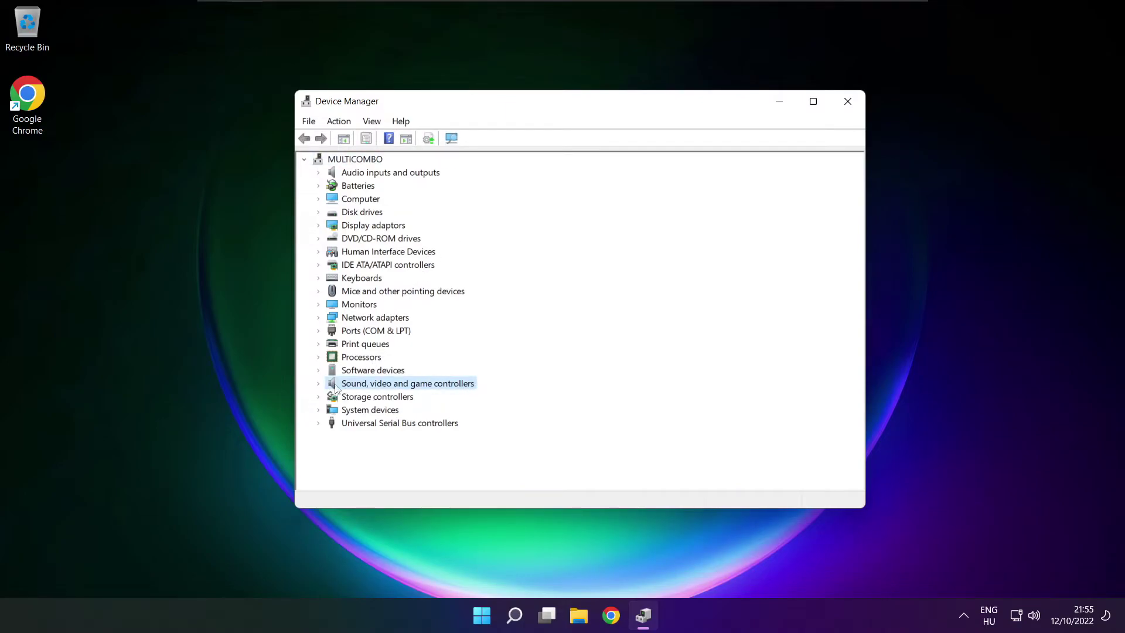
{"action": "left_click", "coordinate": [322, 383]}
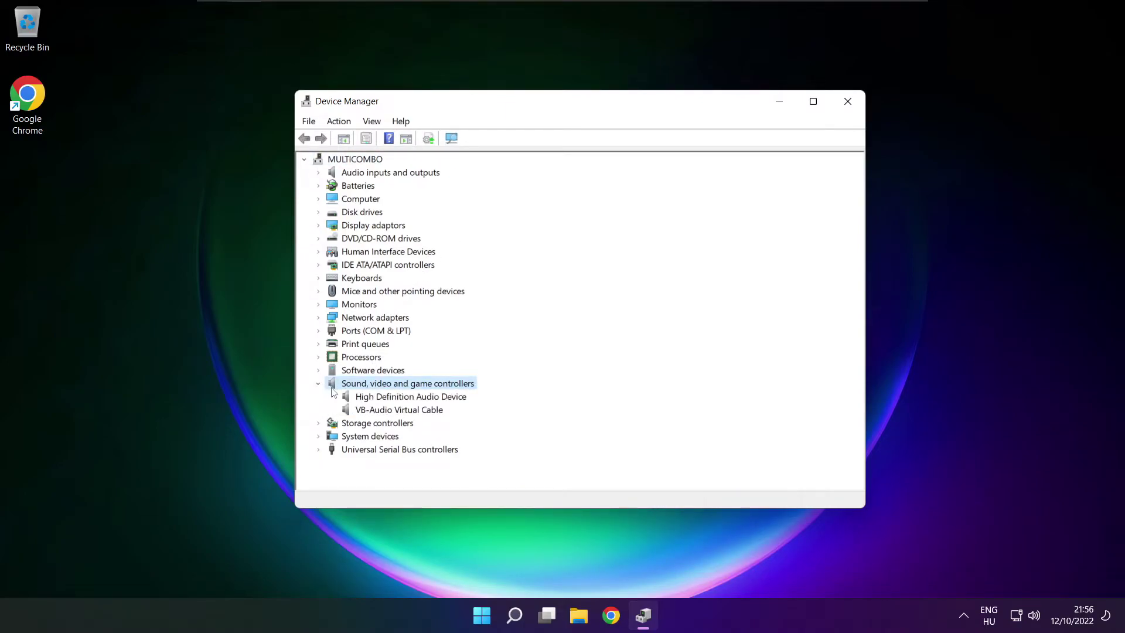
{"action": "left_click", "coordinate": [362, 396]}
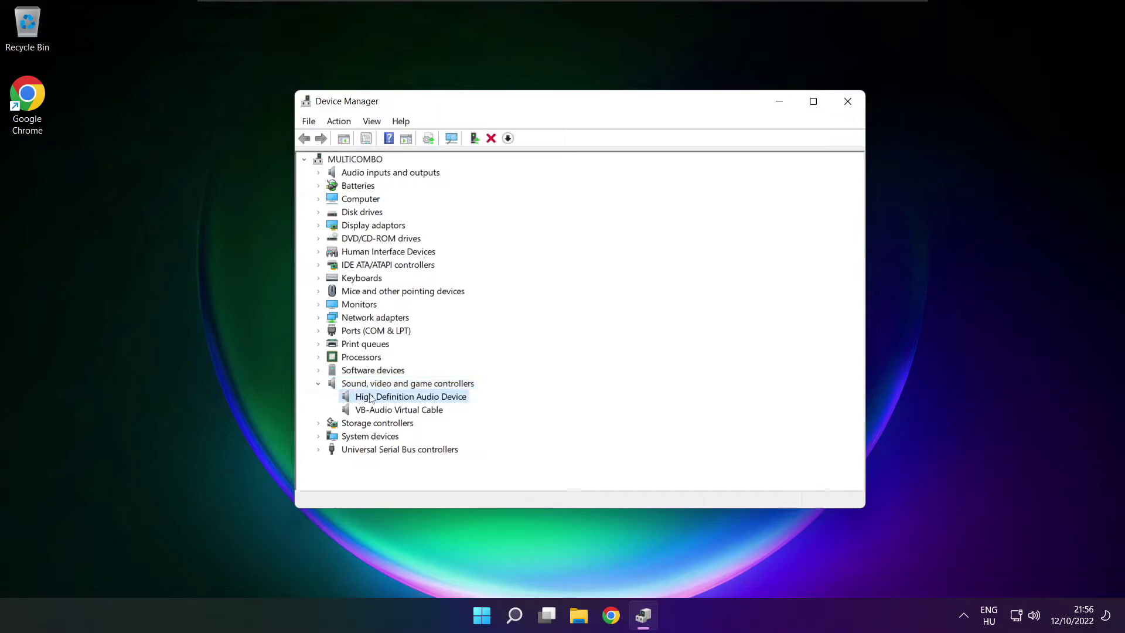
{"action": "right_click", "coordinate": [401, 400]}
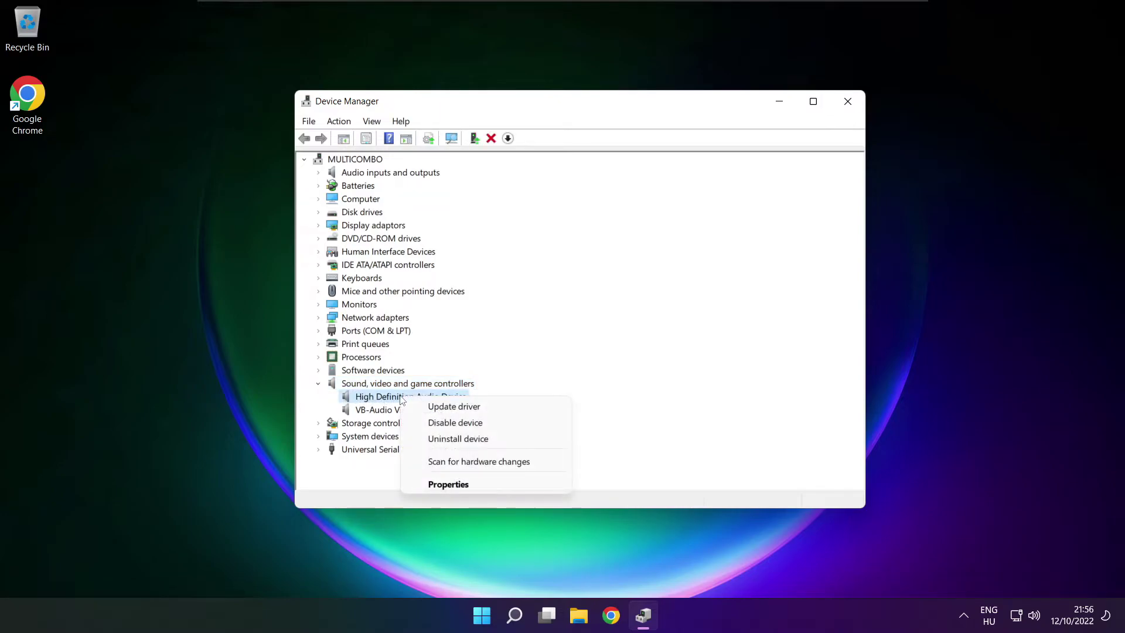
Step: Start a manual driver update and select High Definition Audio Device from the compatible drivers list
{"action": "left_click", "coordinate": [508, 408]}
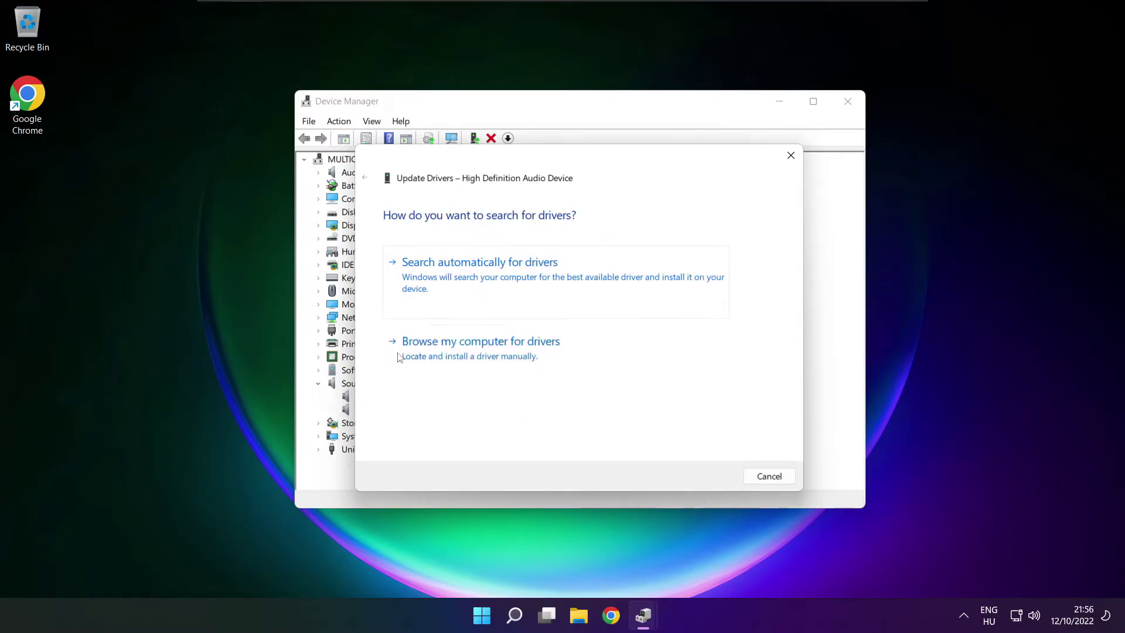
{"action": "left_click", "coordinate": [507, 358]}
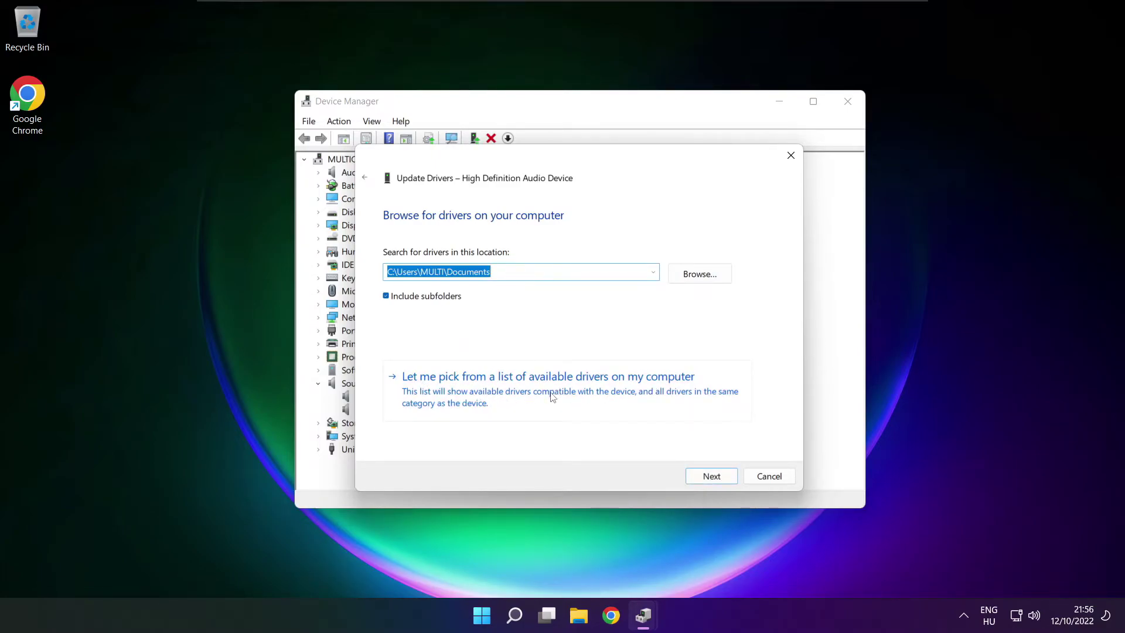
{"action": "left_click", "coordinate": [554, 399]}
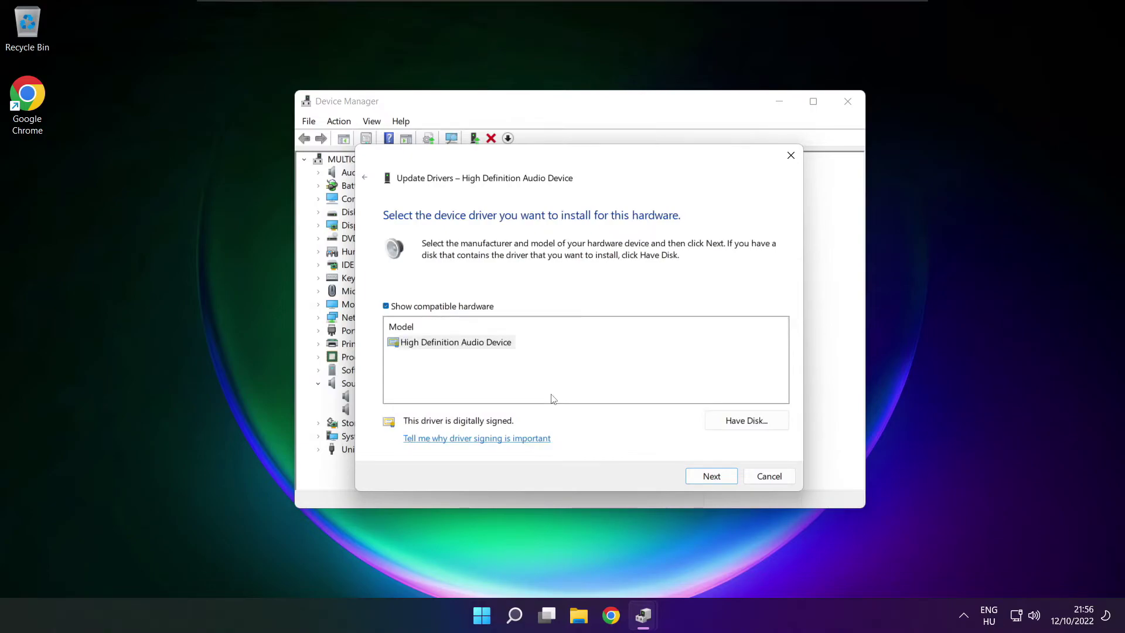
{"action": "left_click", "coordinate": [439, 352]}
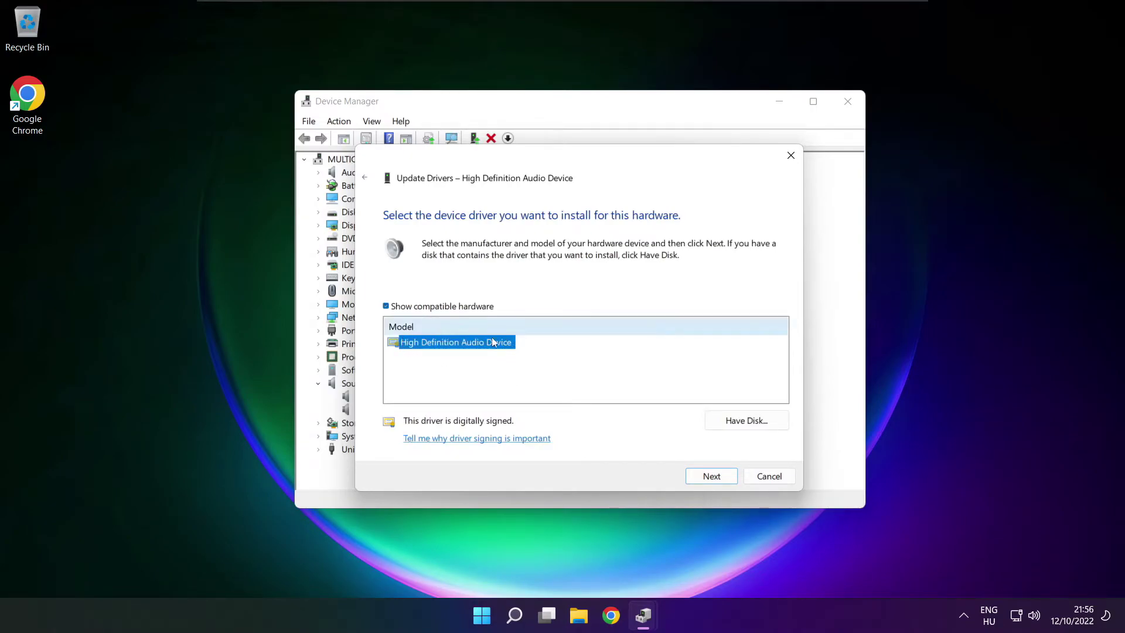
Step: Install the chosen driver, accepting the update warning, and finish the wizard
{"action": "left_click", "coordinate": [712, 476]}
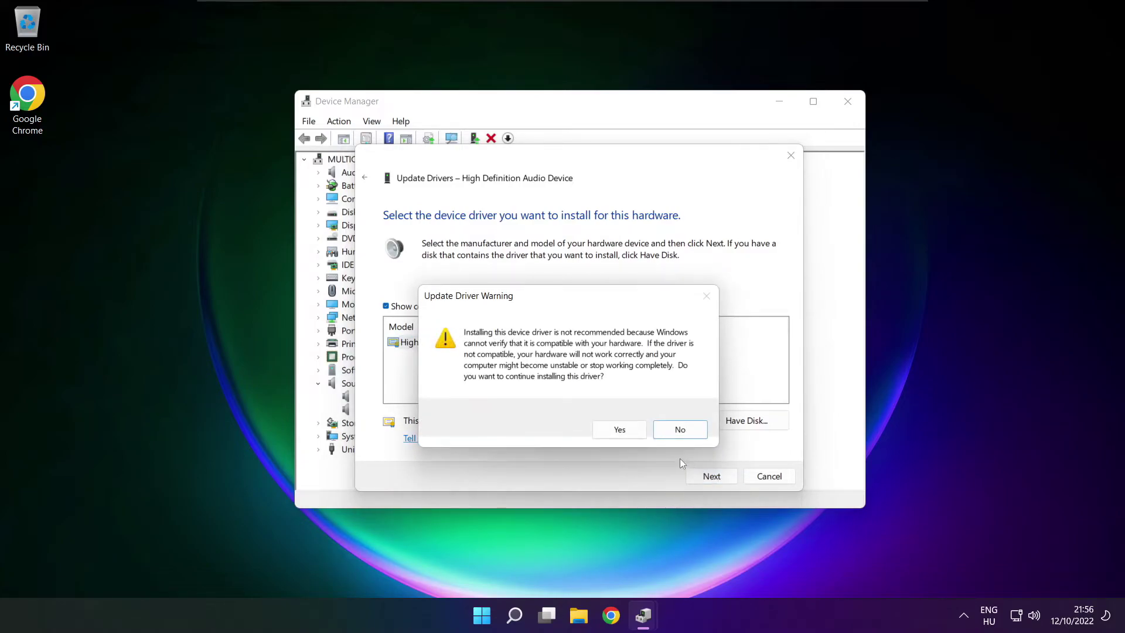
{"action": "left_click", "coordinate": [620, 429]}
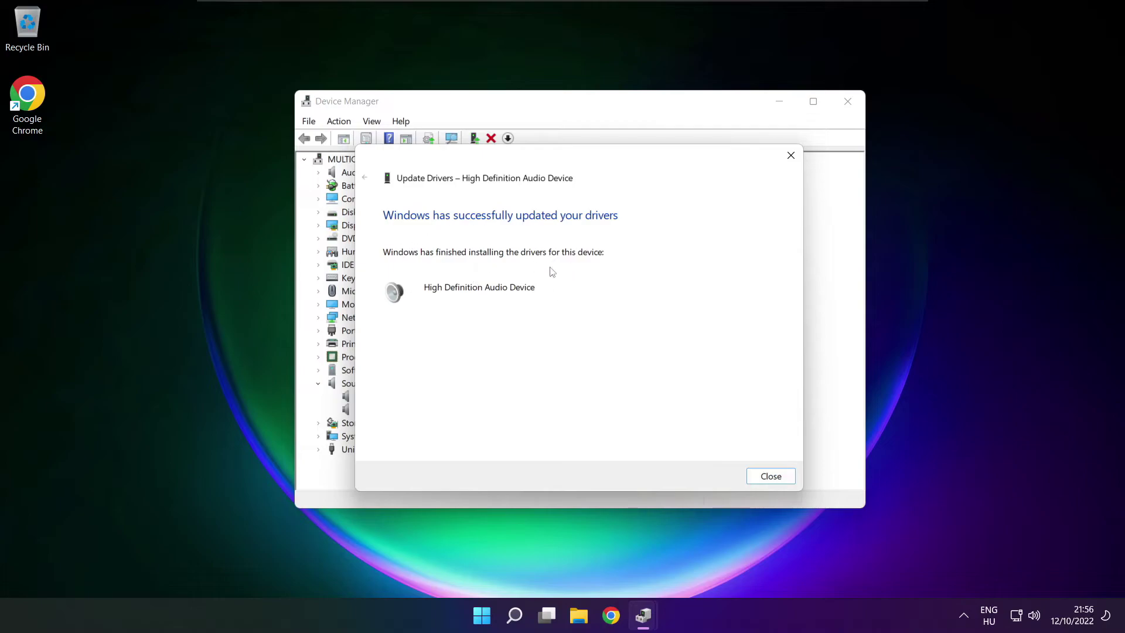
{"action": "left_click", "coordinate": [770, 476]}
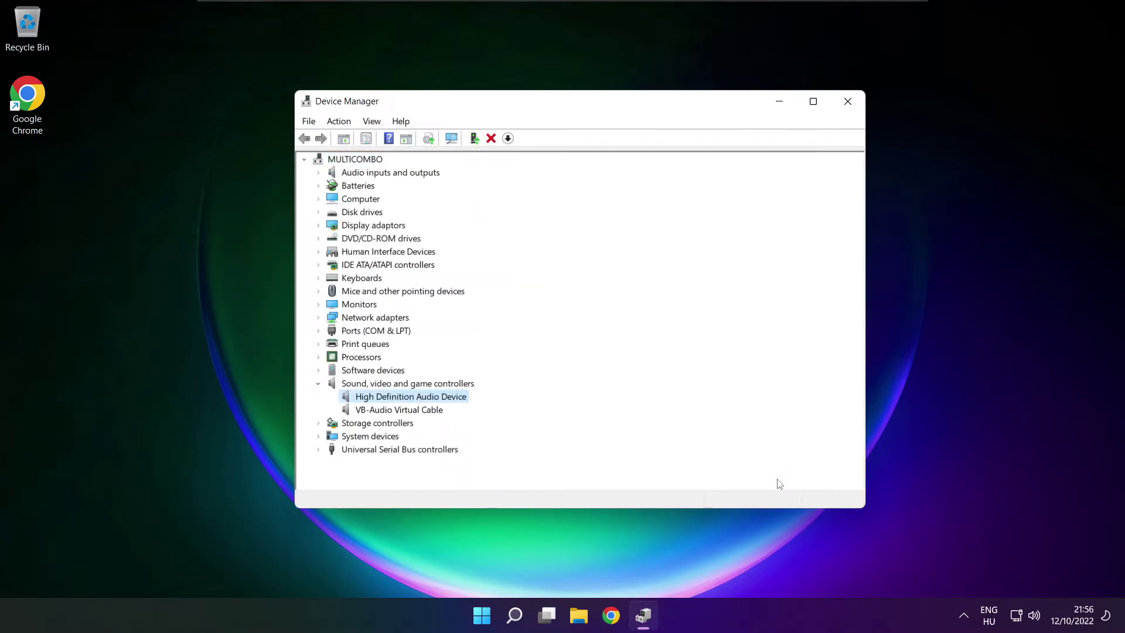
Step: Close Device Manager and reach the Start menu's power options to restart
{"action": "left_click", "coordinate": [849, 105]}
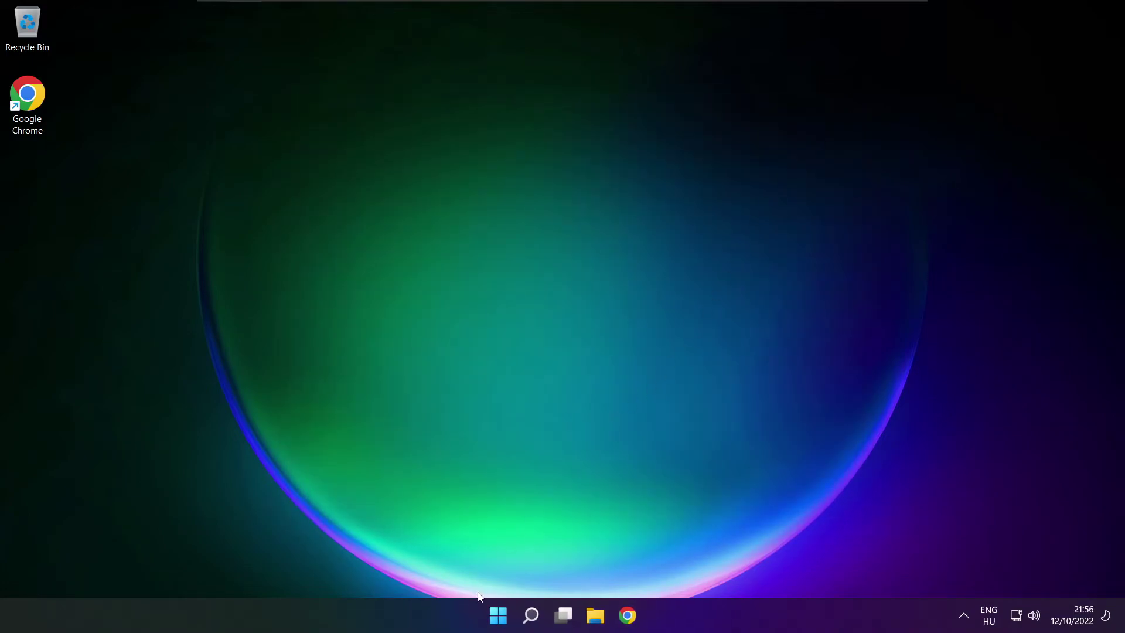
{"action": "left_click", "coordinate": [498, 616]}
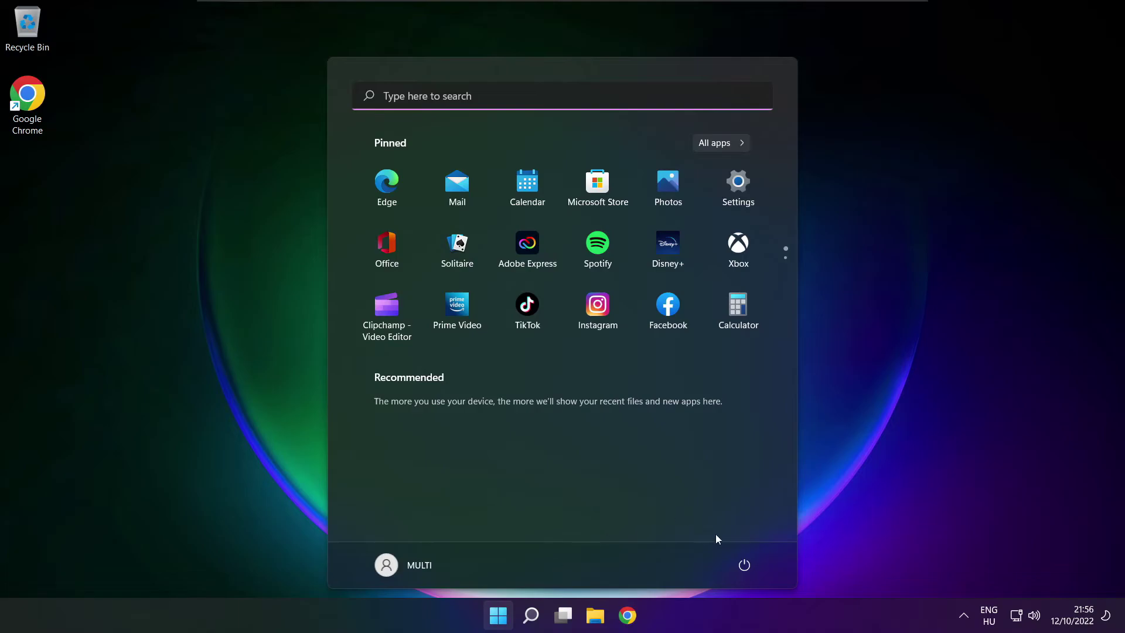
{"action": "left_click", "coordinate": [743, 565]}
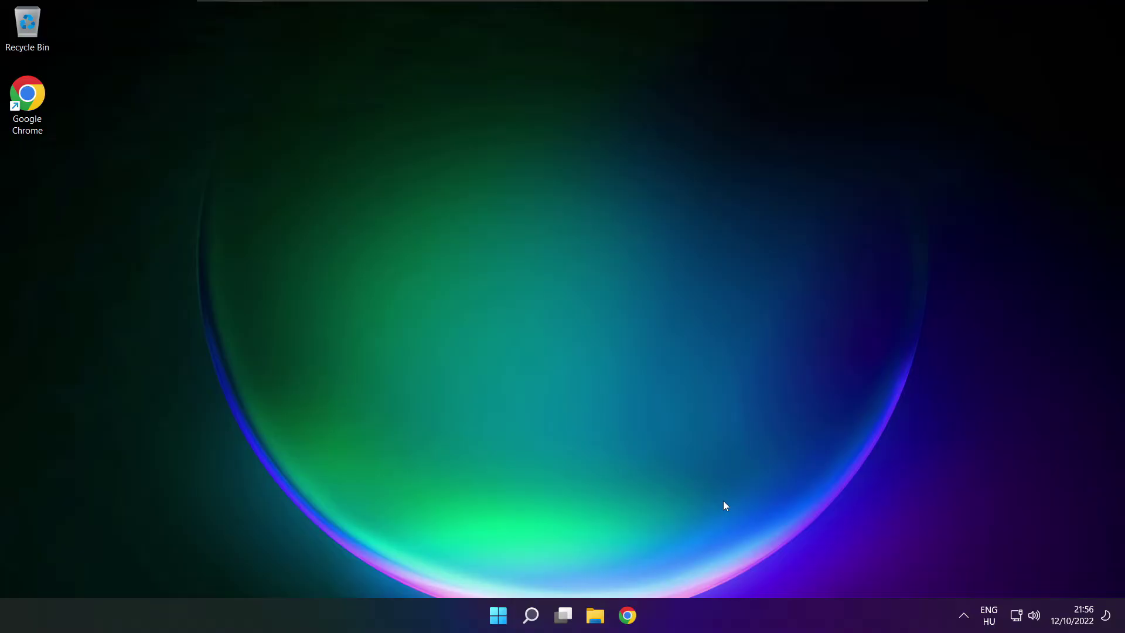
Step: Open Sound settings from the volume icon's tray menu
{"action": "right_click", "coordinate": [1034, 616]}
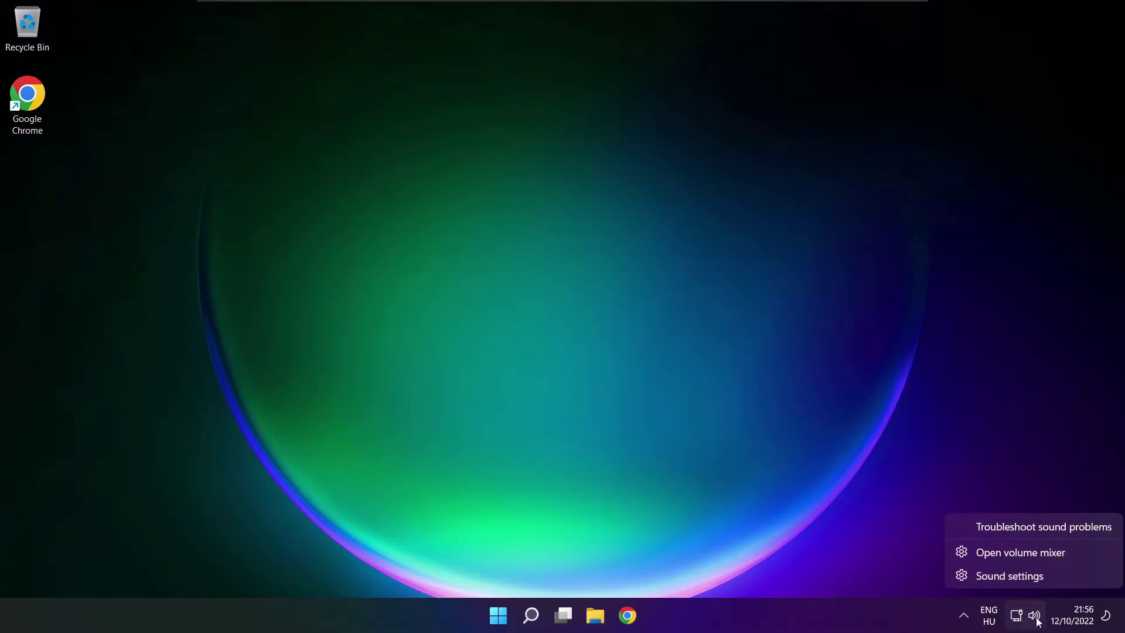
{"action": "left_click", "coordinate": [1051, 577]}
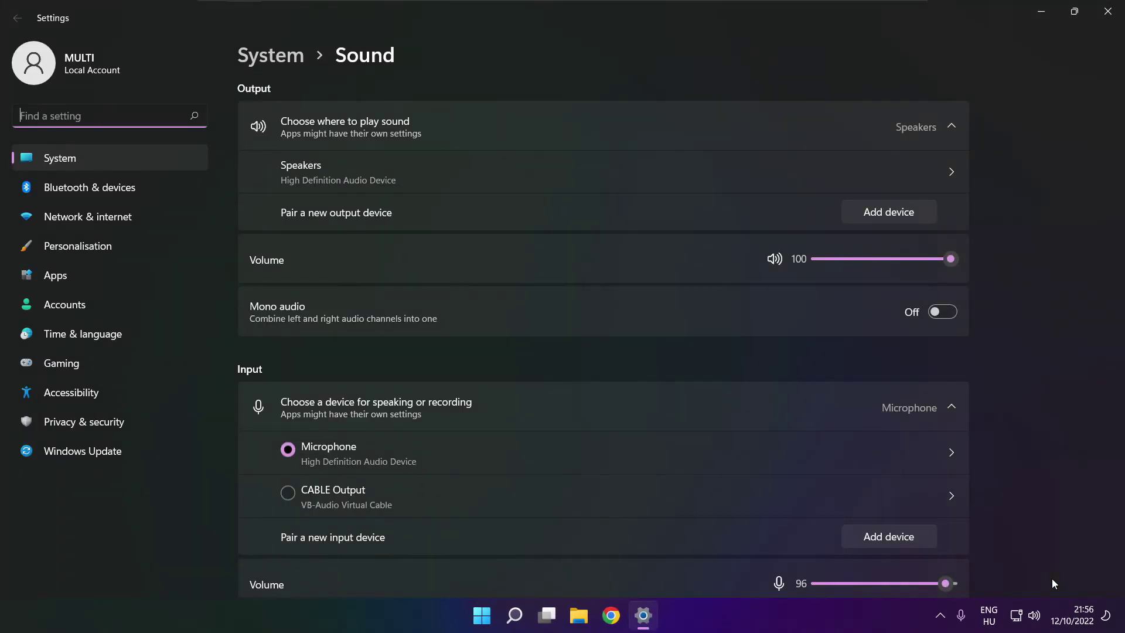
{"action": "scroll", "coordinate": [604, 352], "scroll_direction": "down", "scroll_amount": 3}
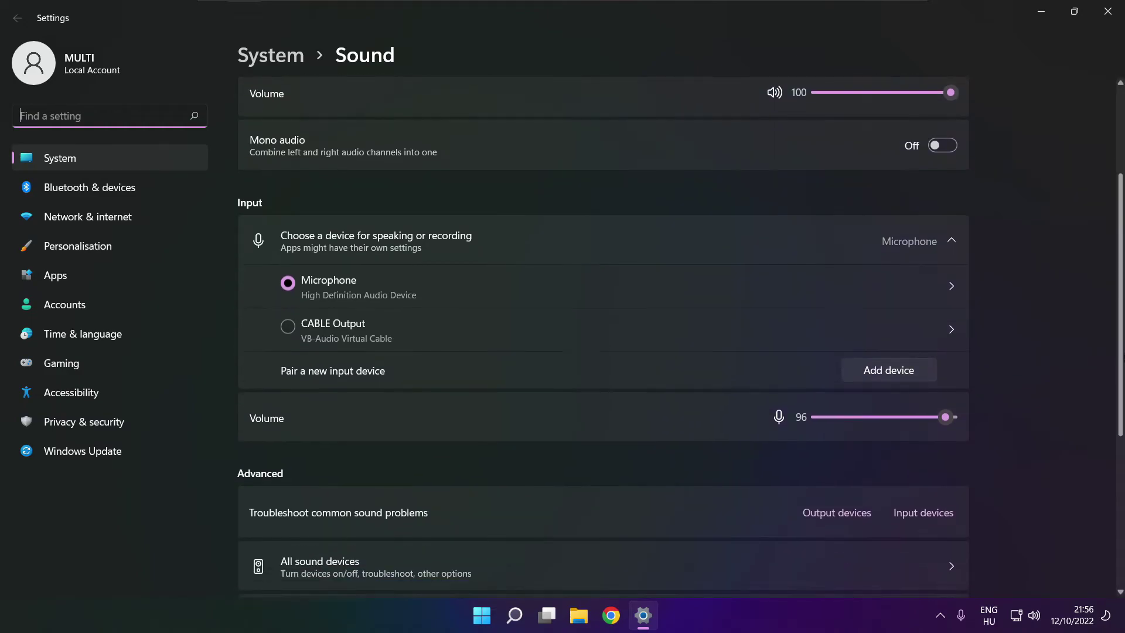
{"action": "scroll", "coordinate": [603, 352], "scroll_direction": "down", "scroll_amount": 3}
{"action": "scroll", "coordinate": [603, 351], "scroll_direction": "down", "scroll_amount": 2}
{"action": "scroll", "coordinate": [603, 352], "scroll_direction": "down", "scroll_amount": 2}
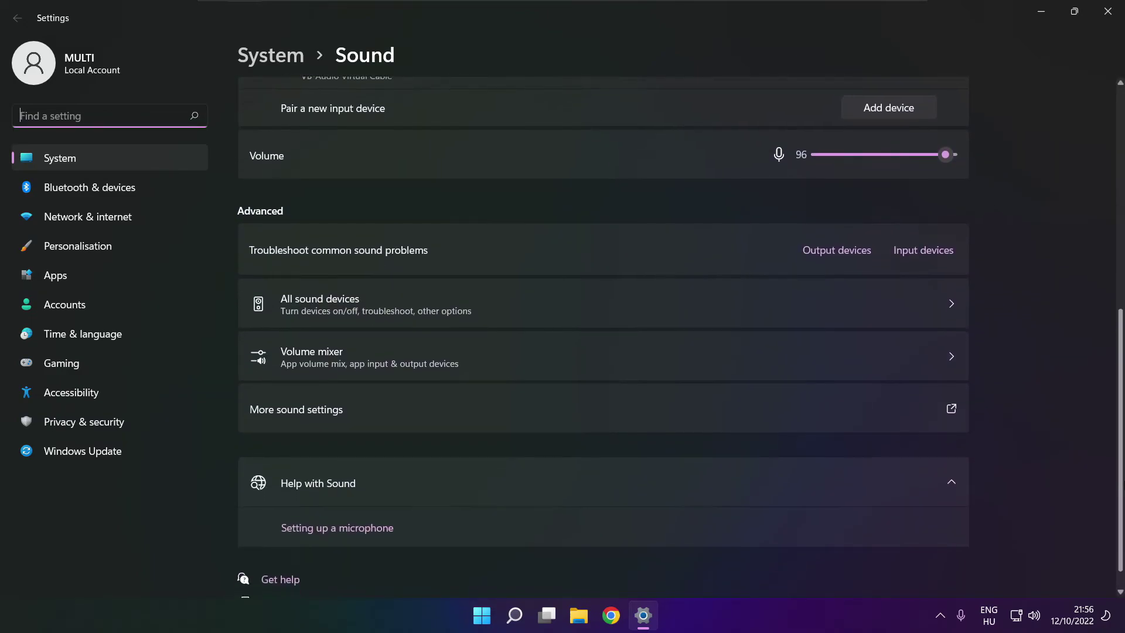
{"action": "scroll", "coordinate": [603, 353], "scroll_direction": "down", "scroll_amount": 1}
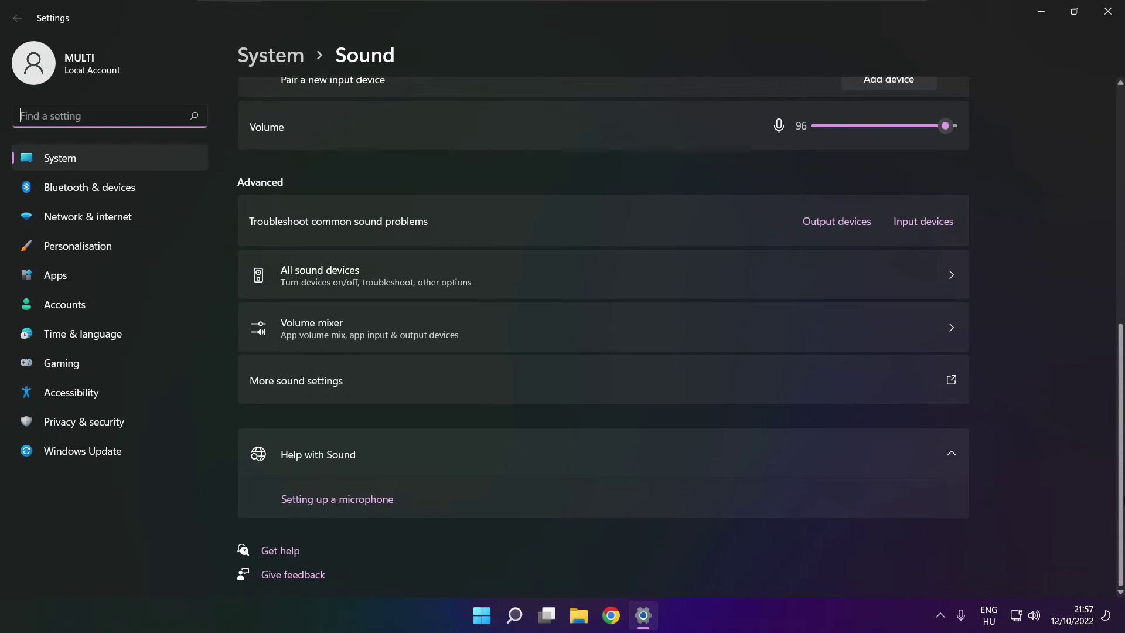
Step: Launch the Output devices sound troubleshooter
{"action": "left_click", "coordinate": [841, 222]}
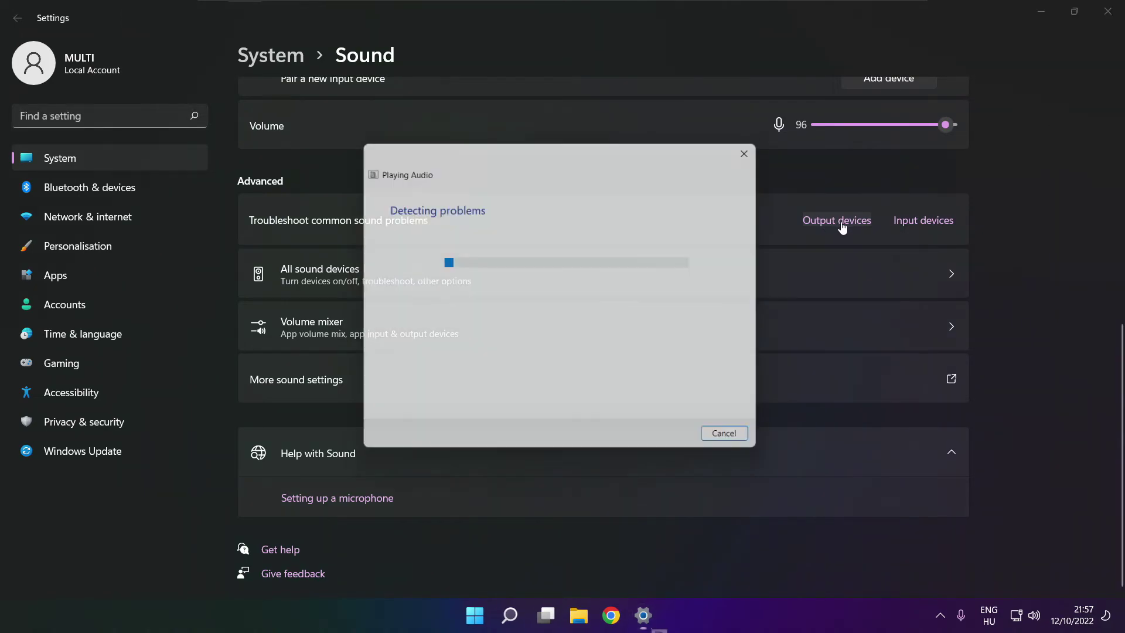